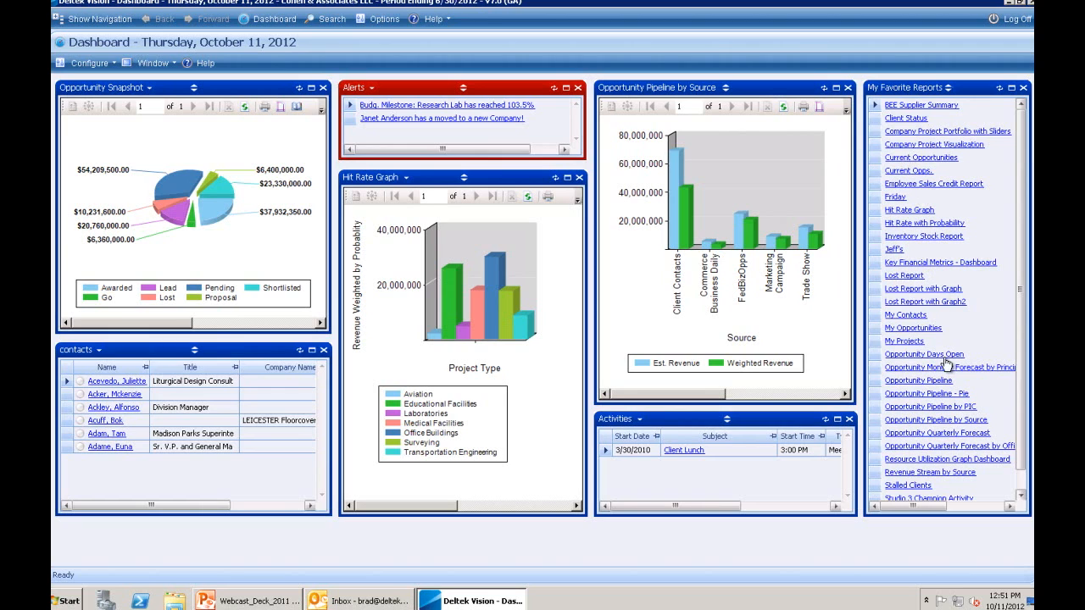
click(931, 438)
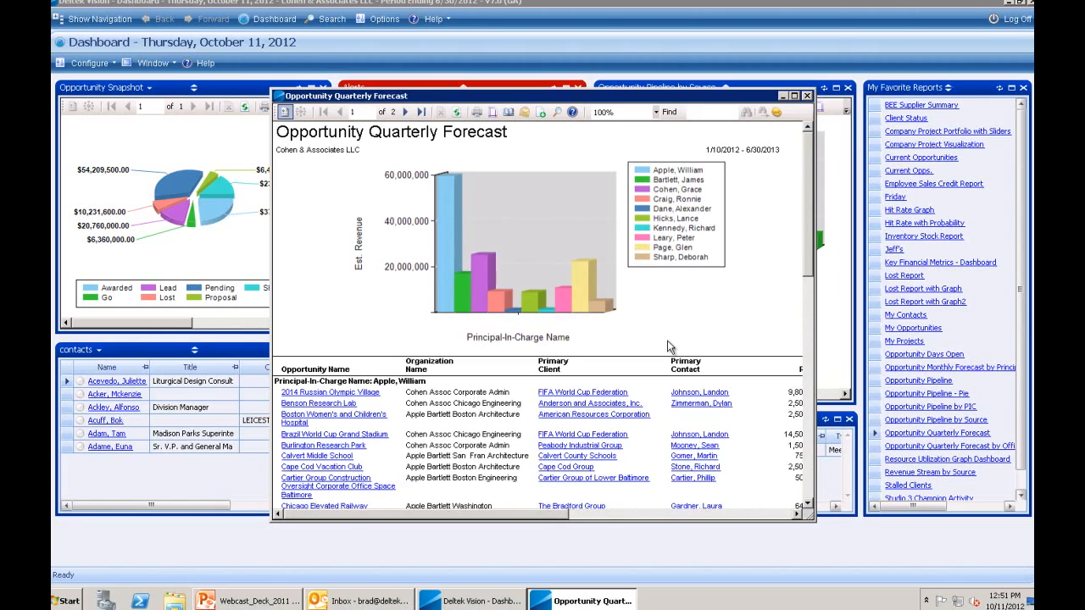
click(794, 96)
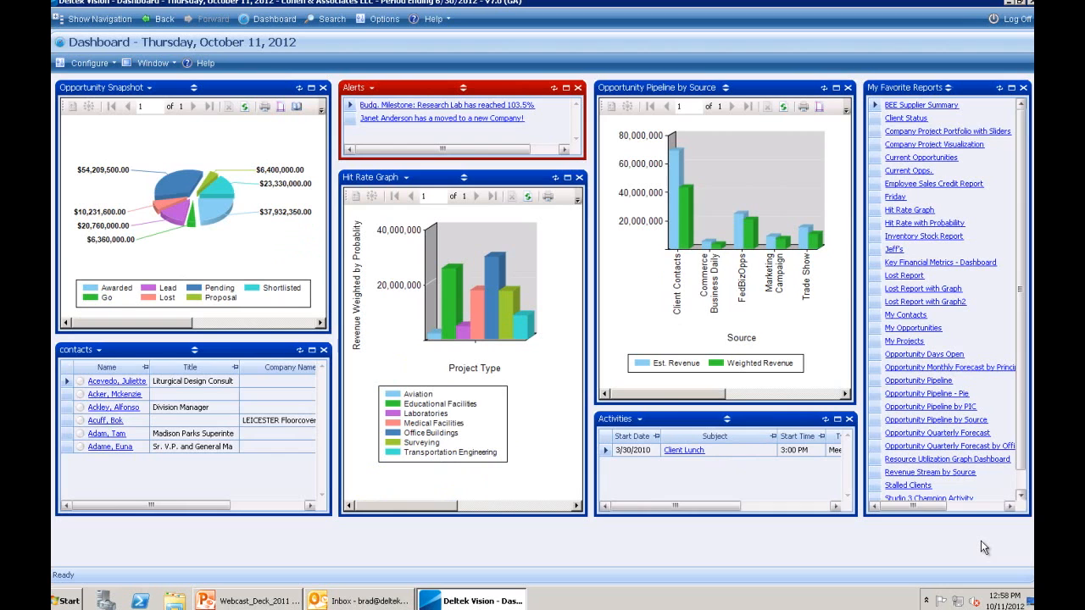
- Open the Benson Research Lab opportunity via Info Center > Opportunities, then hide the navigation pane
click(67, 15)
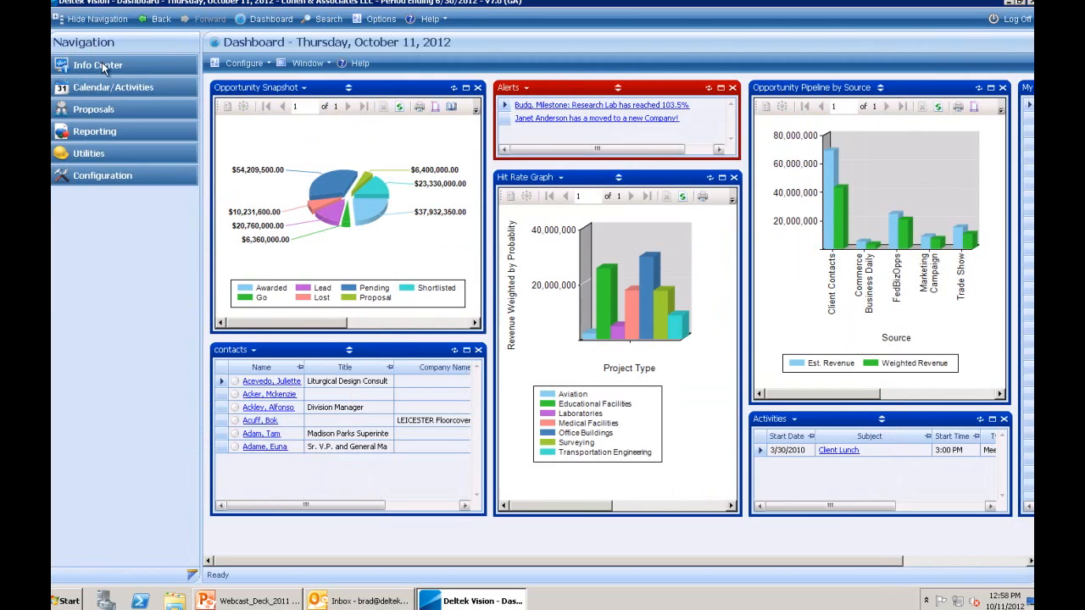
click(100, 65)
click(97, 132)
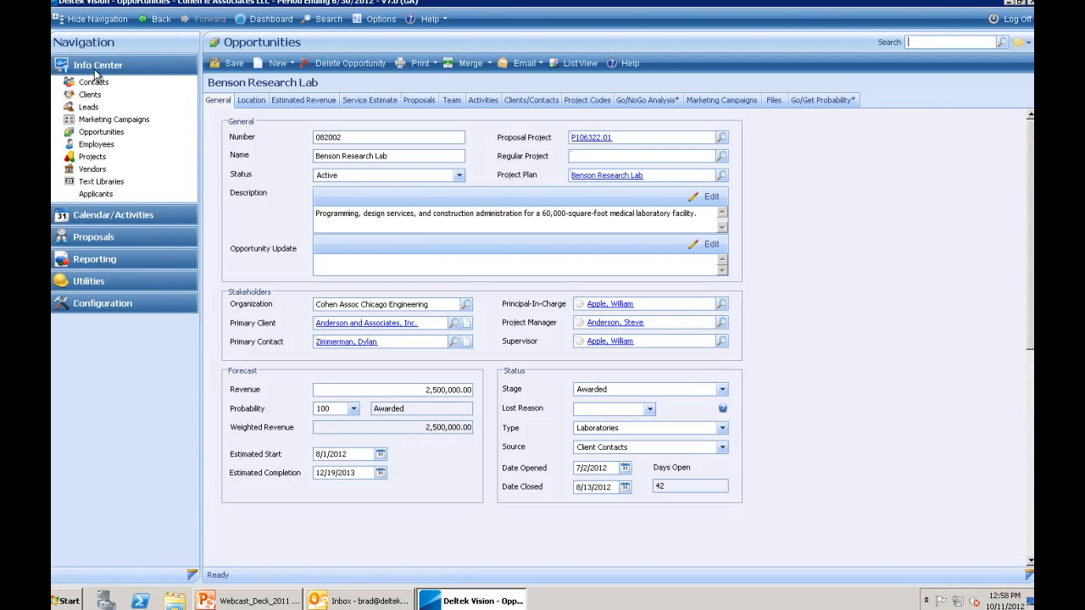
click(96, 73)
click(95, 19)
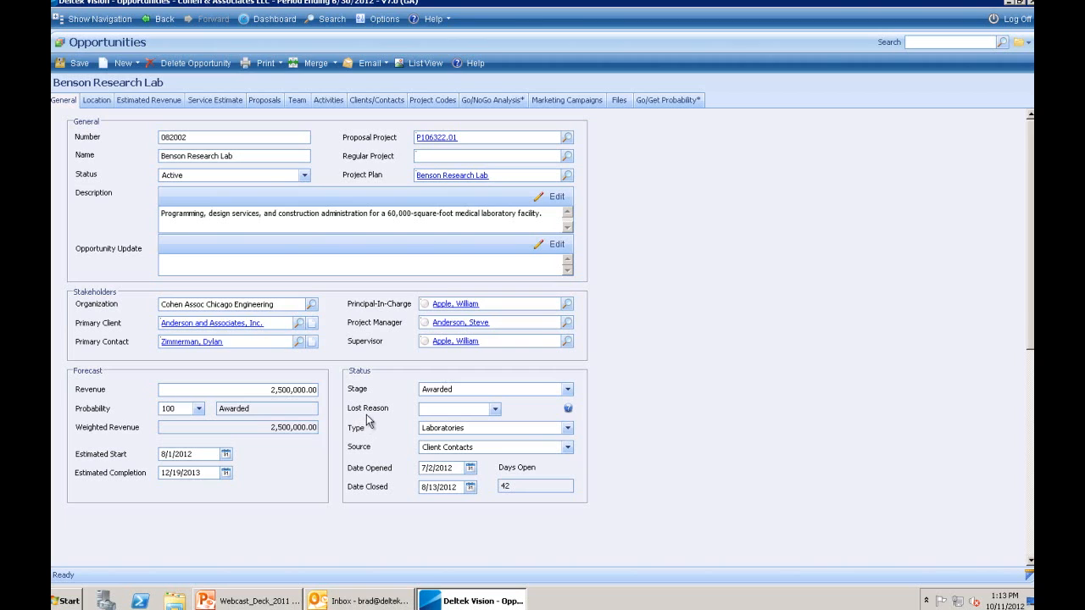
click(495, 411)
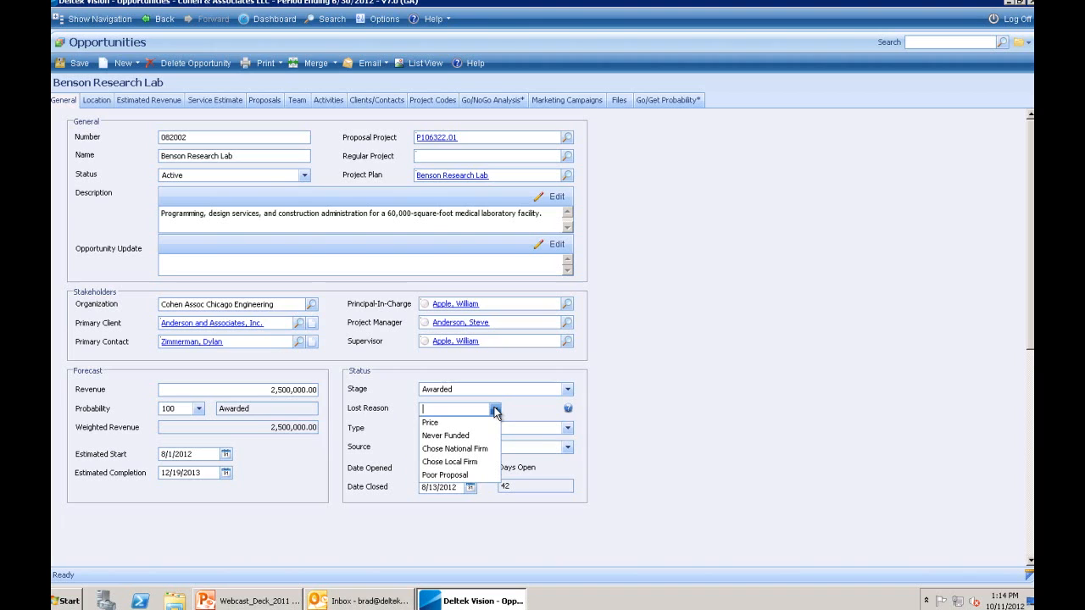
click(496, 411)
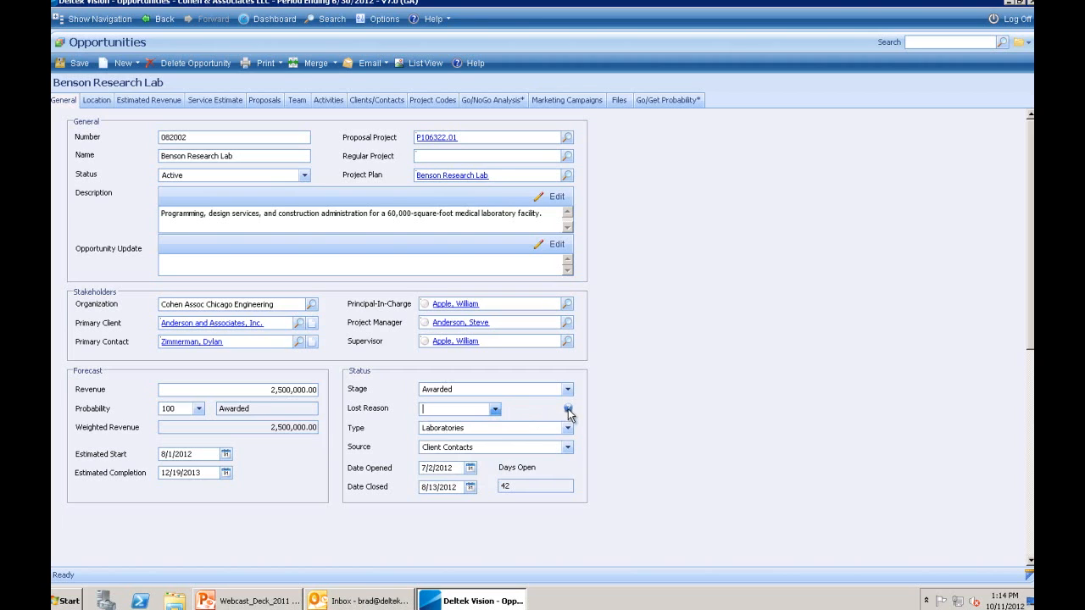
click(568, 410)
drag(523, 191, 717, 207)
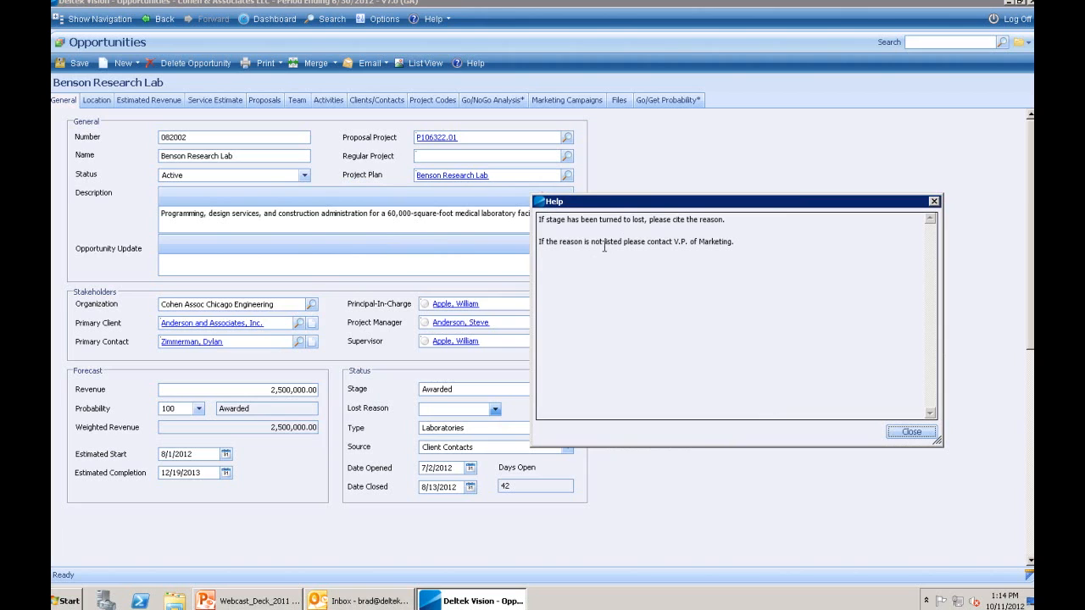
click(900, 436)
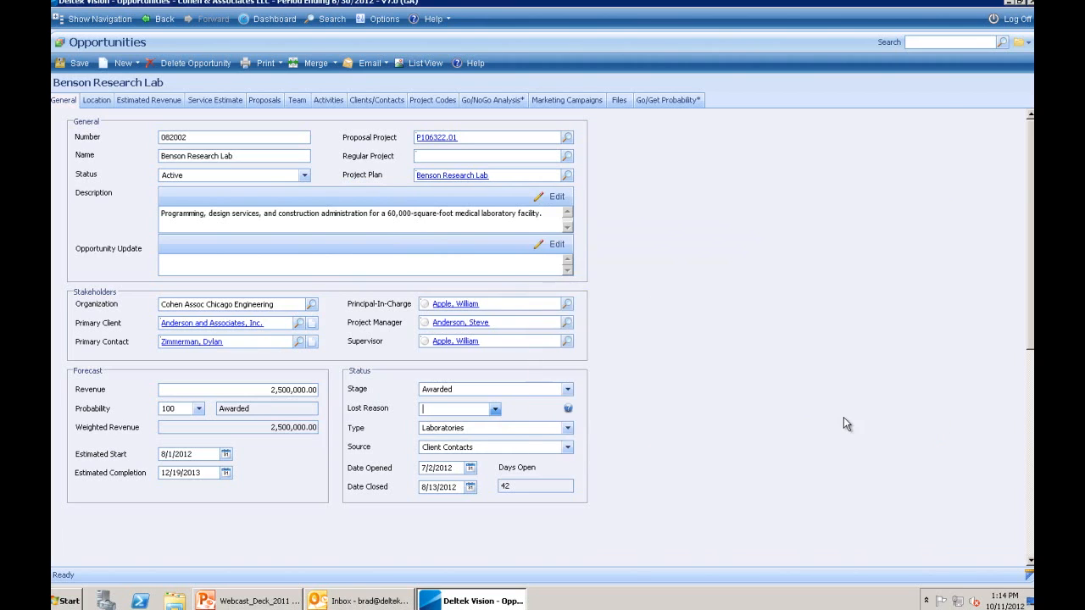
- Check the estimated revenue allocation, then view the service estimate with 319,900.00 labor planned cost
click(145, 101)
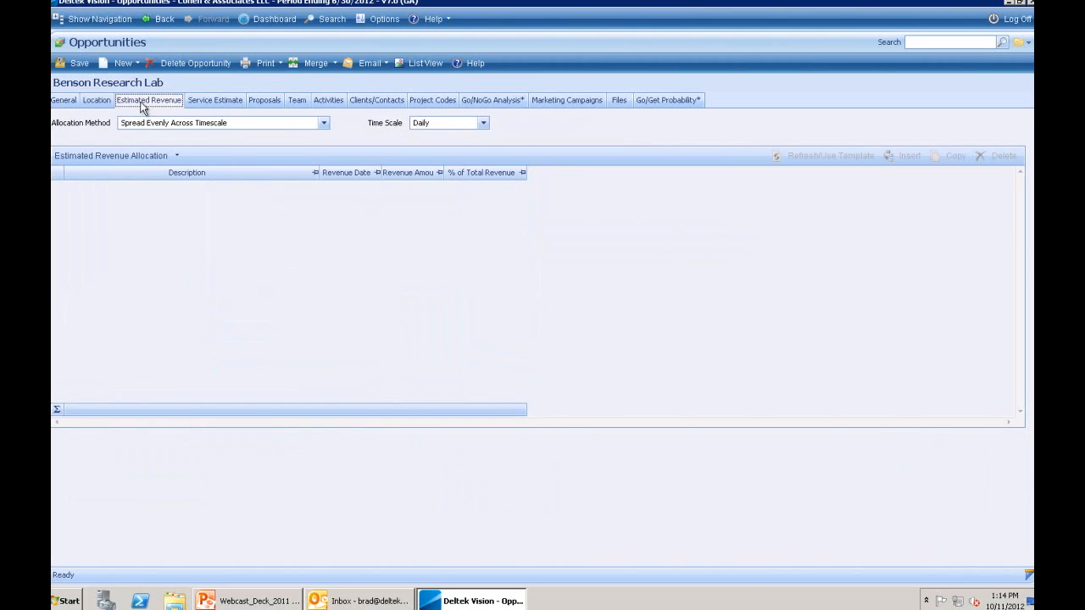
click(68, 102)
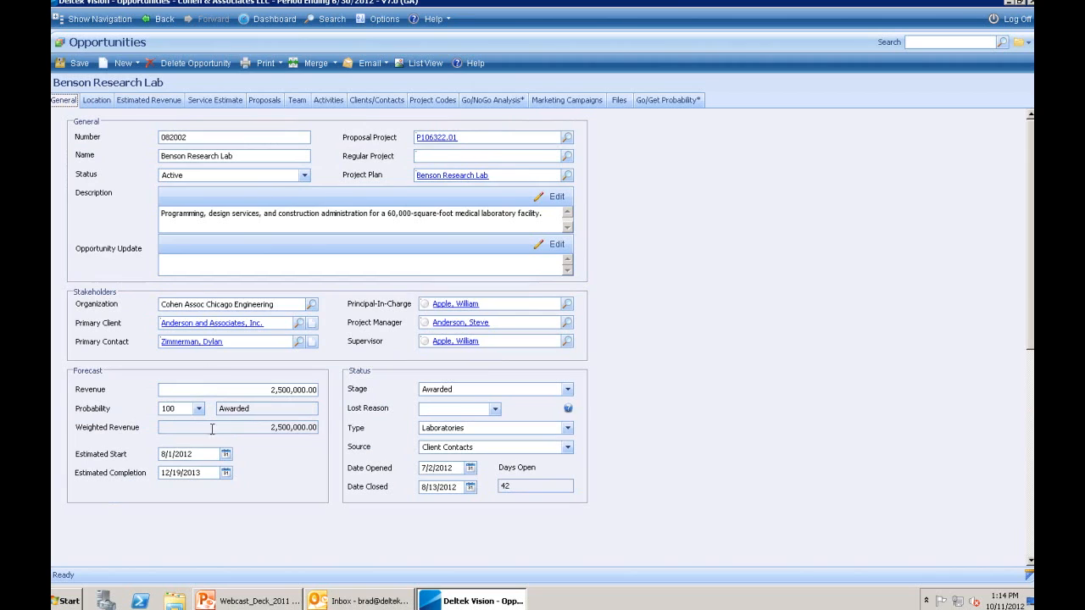
click(135, 101)
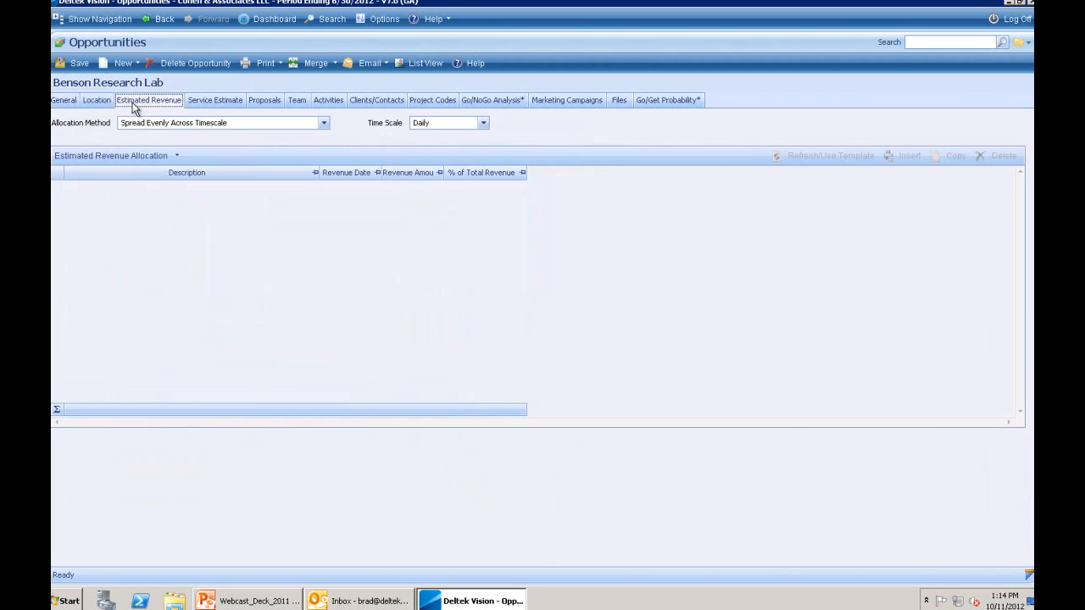
click(207, 101)
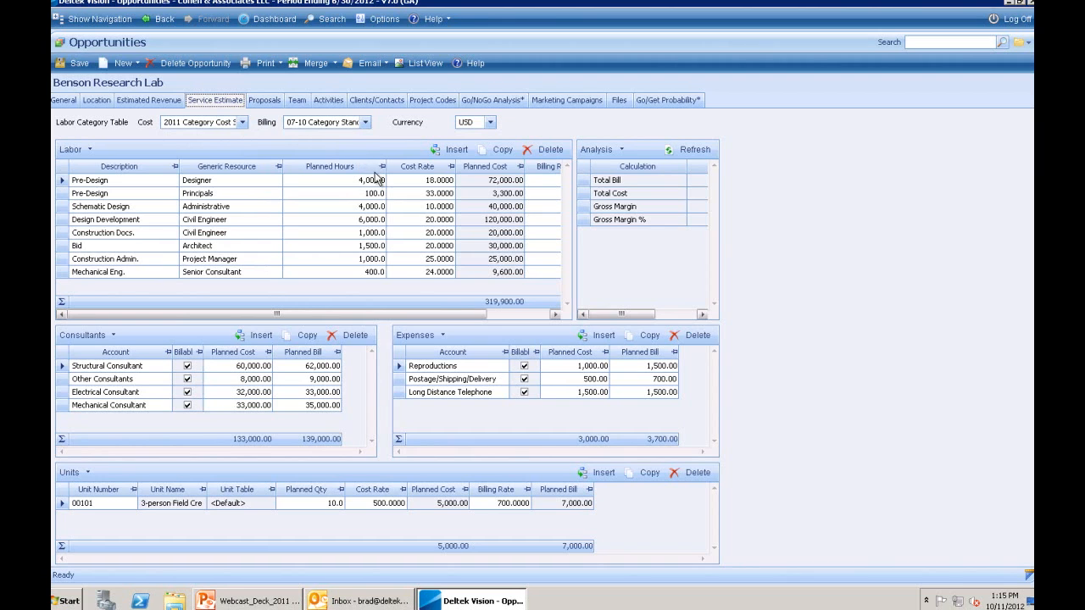
- Scroll the Analysis grid to the Amount column, then view the three-member opportunity team
click(681, 317)
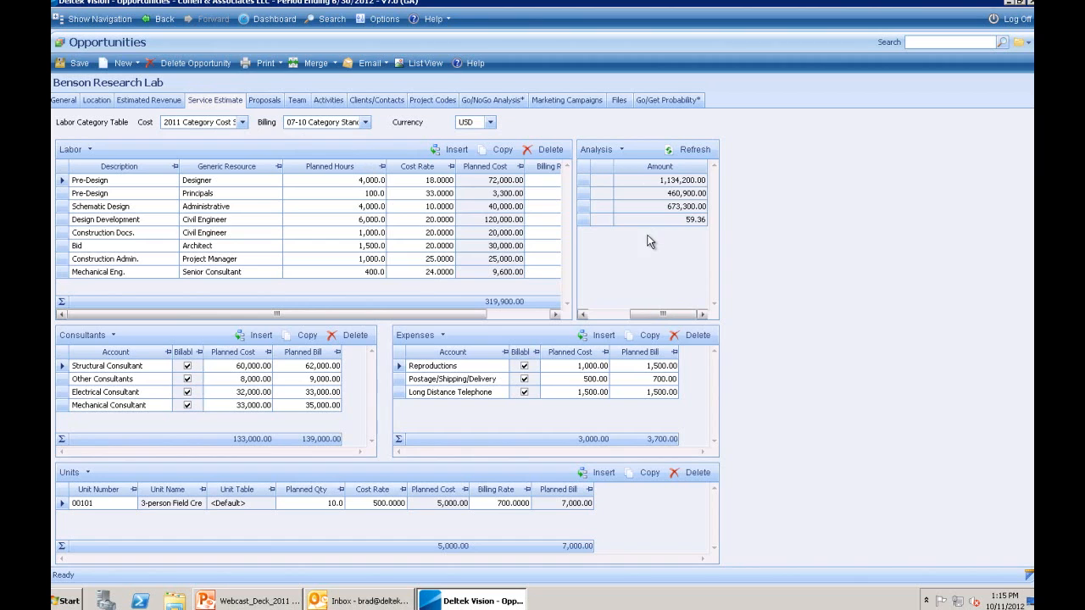
click(298, 103)
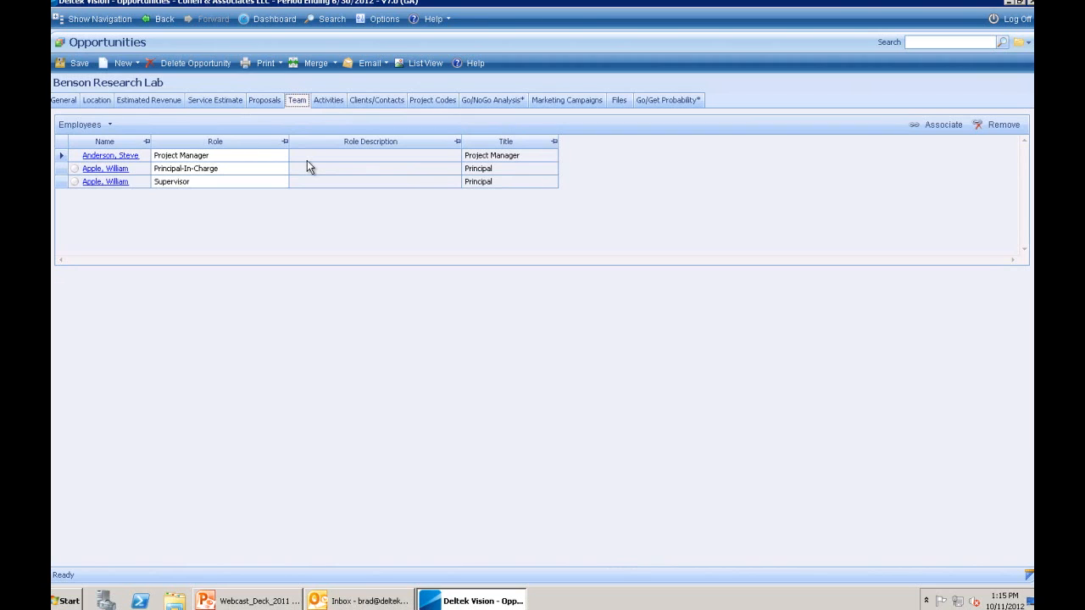
- Show the opportunity's nine activities, sorting by owner and then by start date, oldest first
click(329, 101)
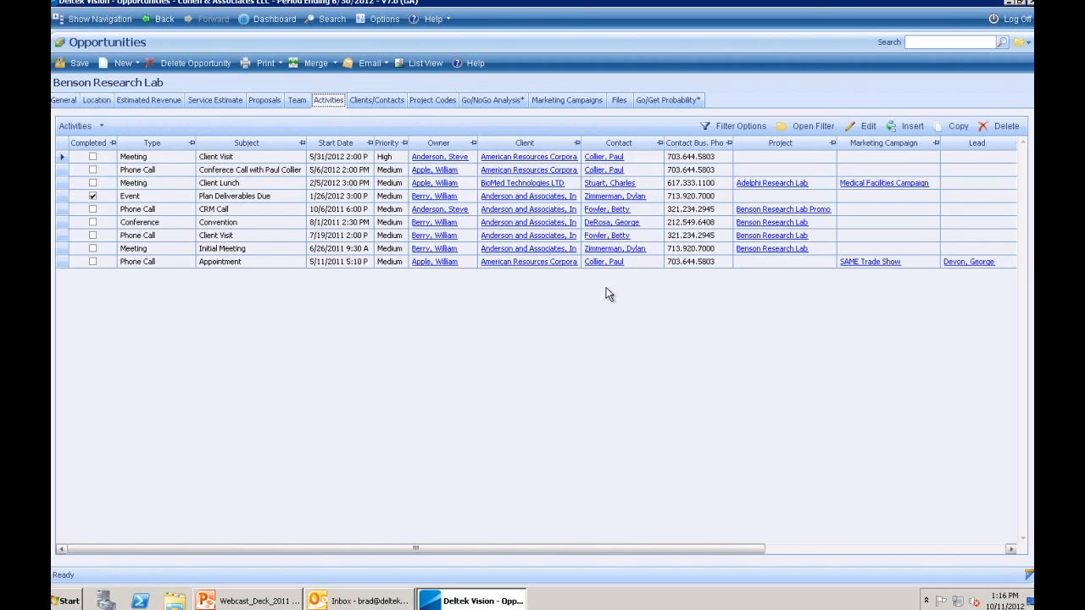
click(441, 143)
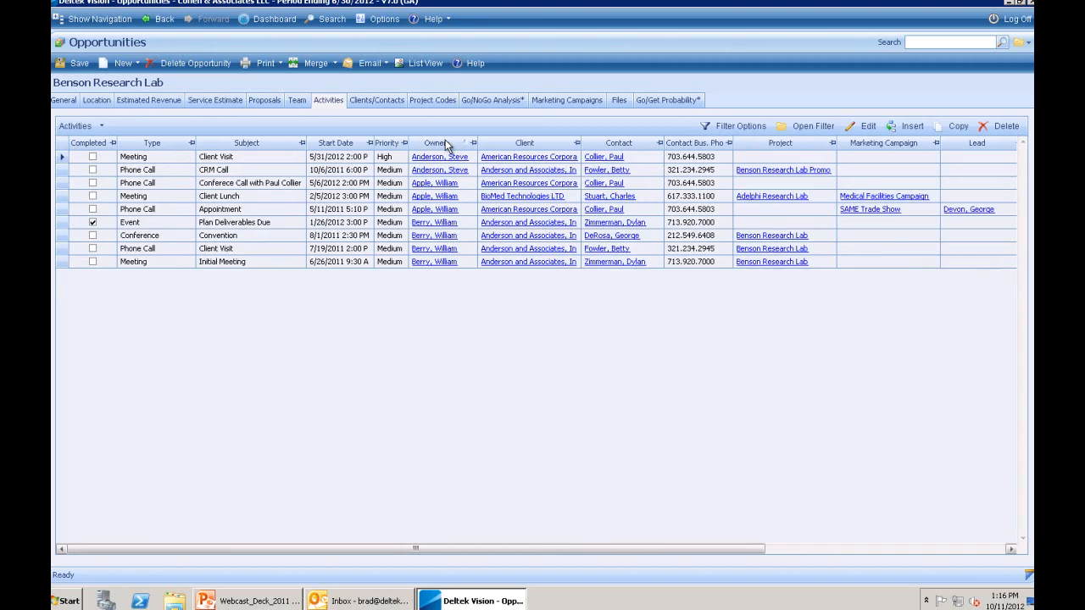
click(445, 144)
click(440, 143)
click(340, 144)
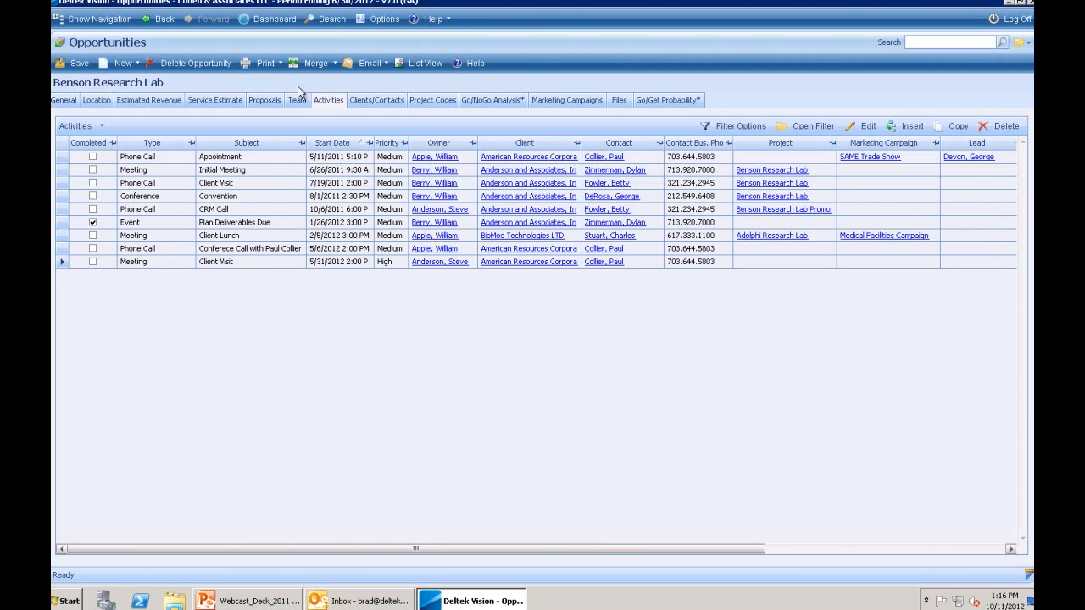
click(98, 130)
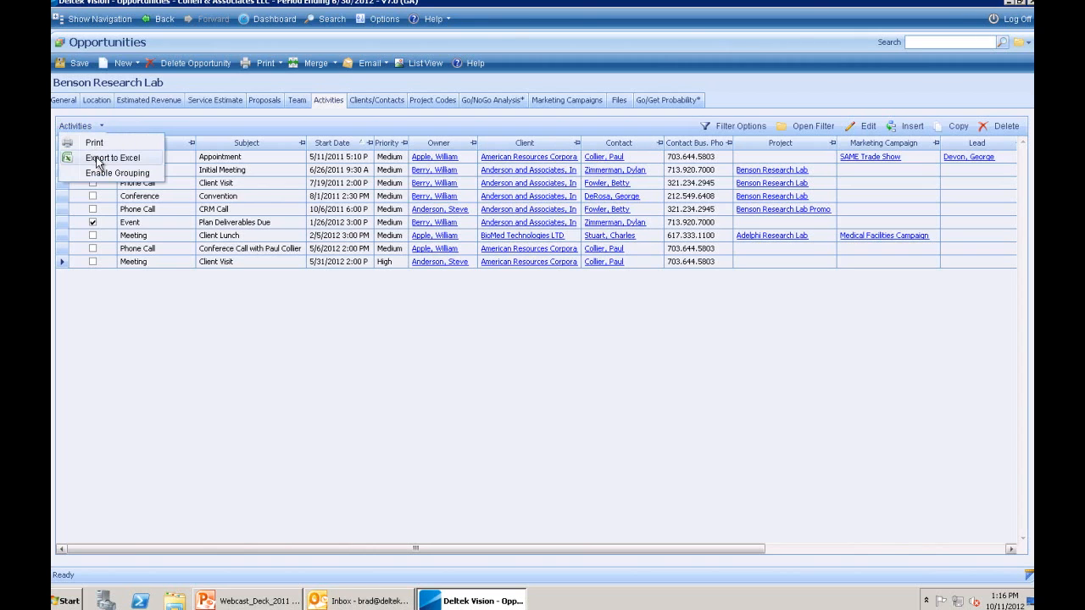
- Export the activities list to an Excel worksheet, review it, and close Excel
click(97, 161)
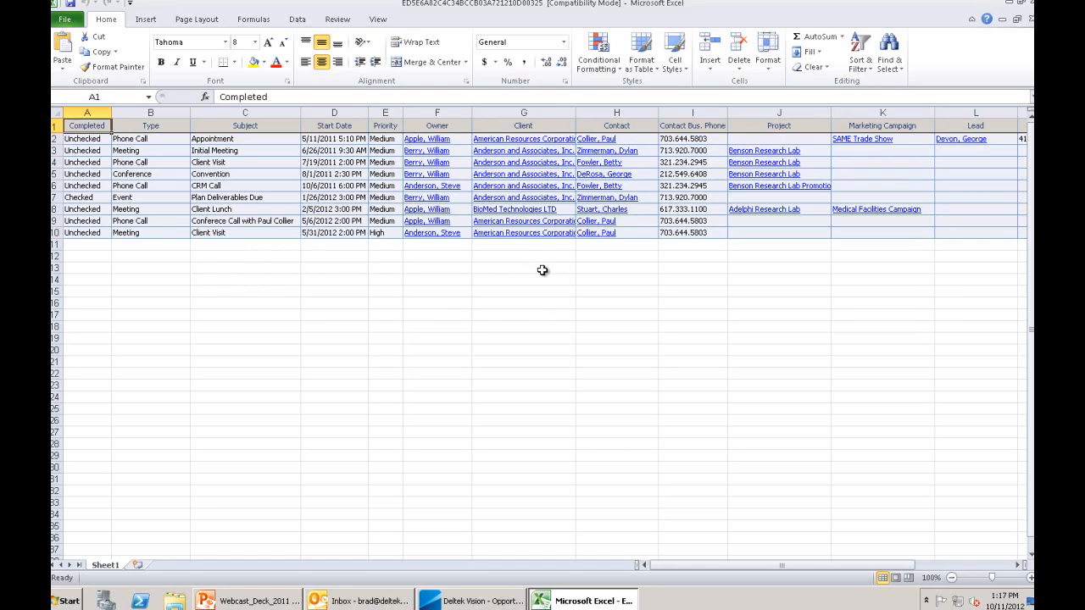
mouse_move(542, 4)
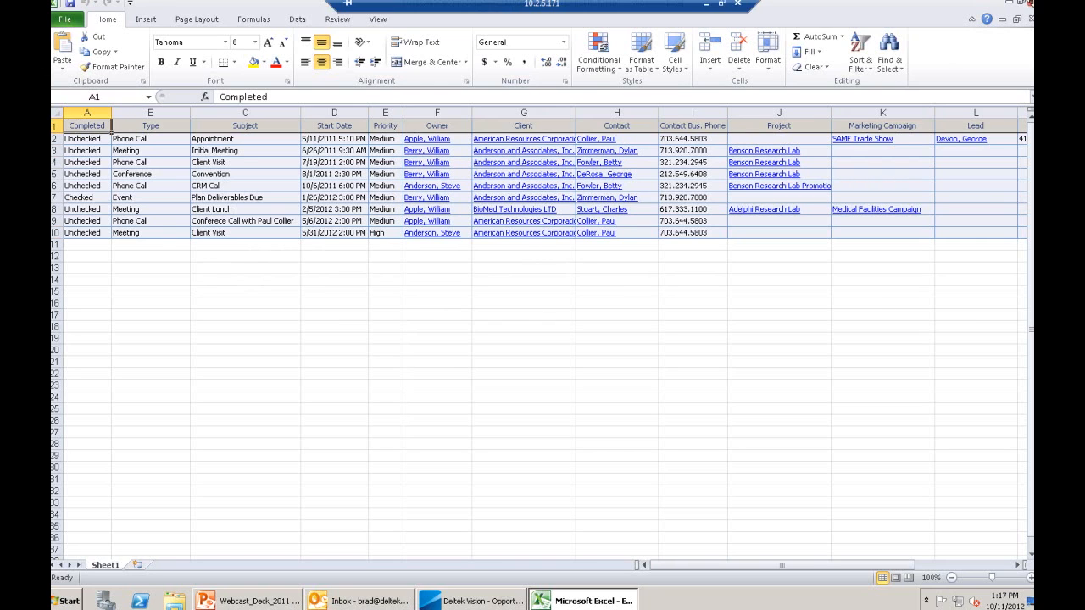
click(1026, 6)
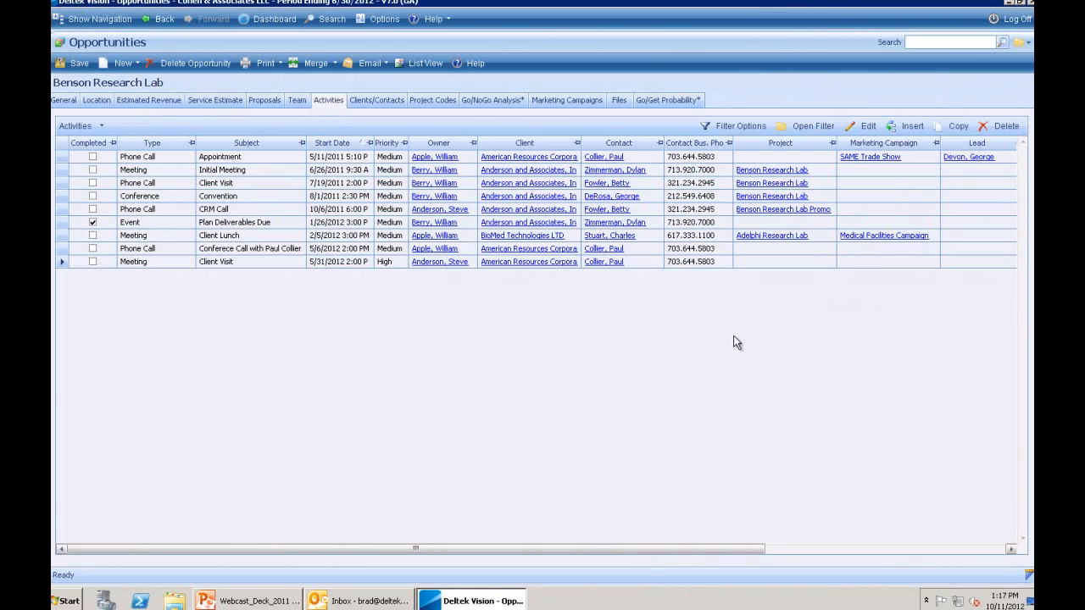
- Open the American Resources Corporation president's contact record from the Activities grid
click(598, 159)
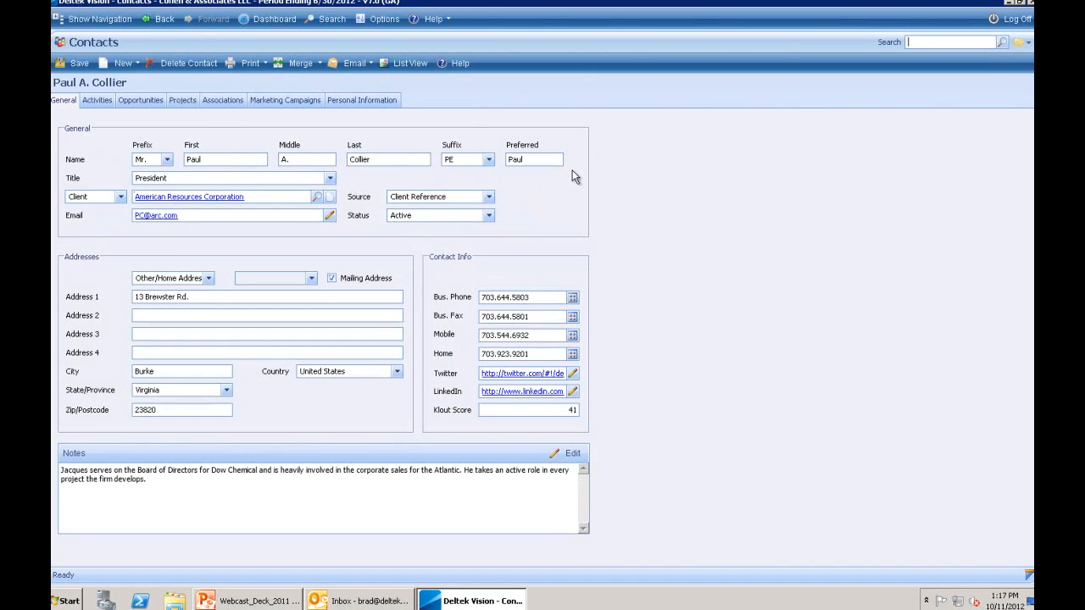
- Review the contact's logged activities and related opportunities
click(97, 100)
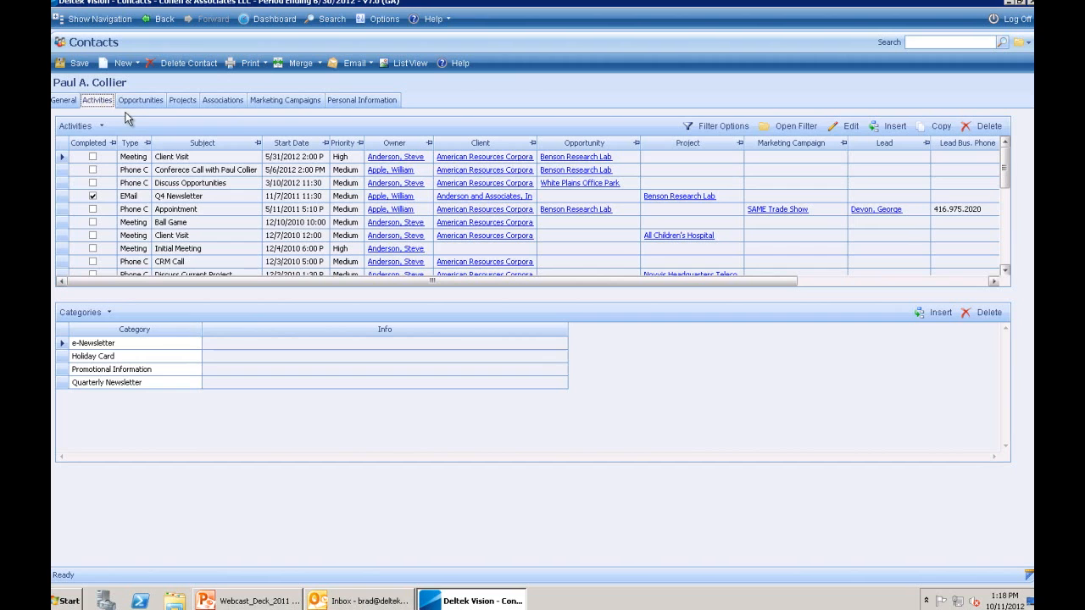
click(137, 106)
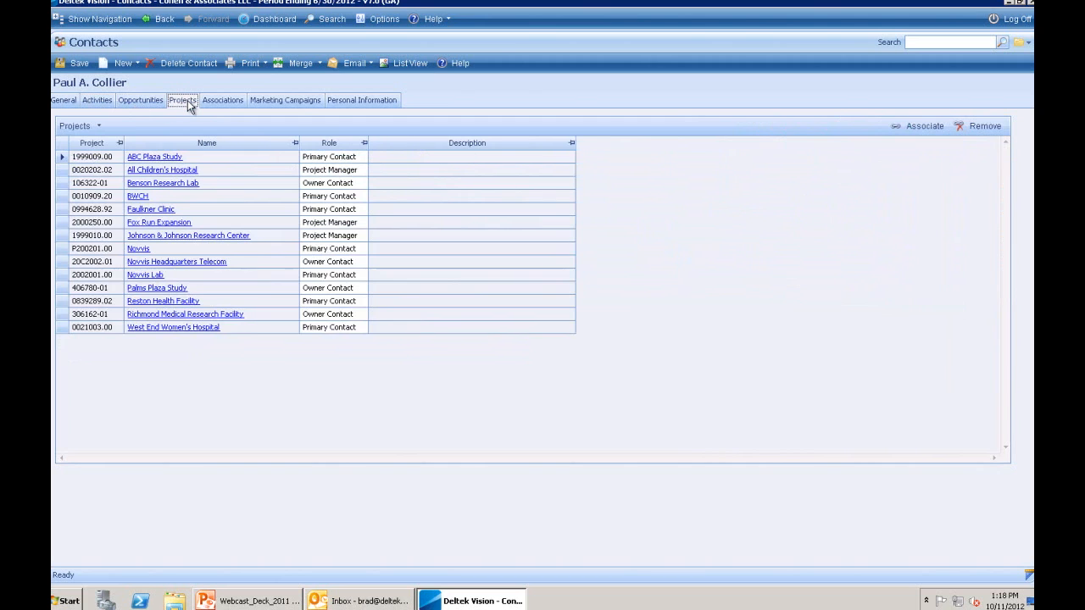
- Show the contact's associations: two related contacts and three employee relationships
click(218, 103)
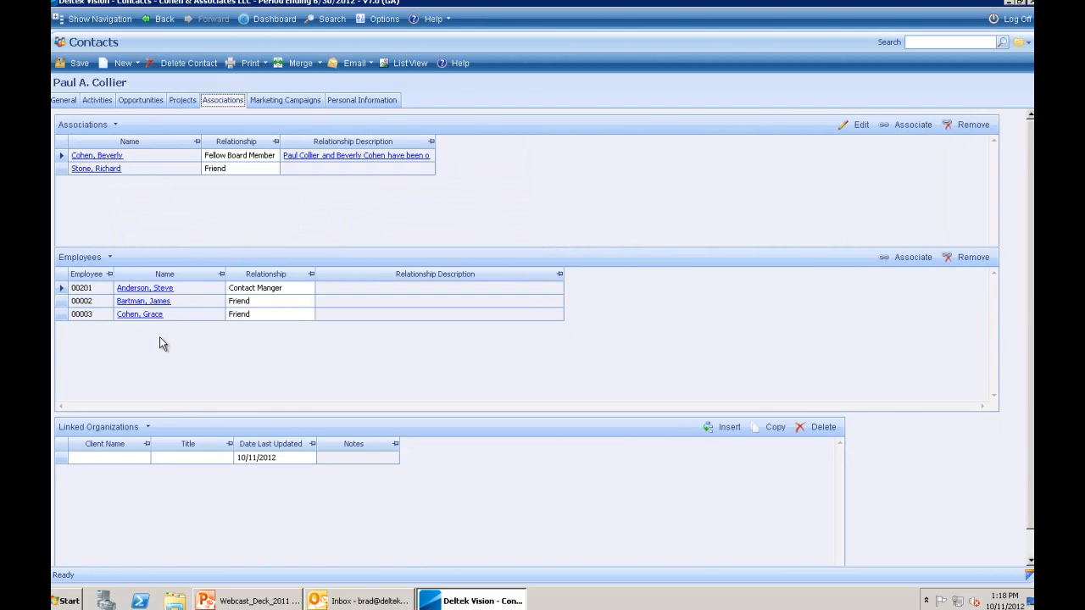
- Run the Holiday Card global saved search and show its 21 contacts in List View
click(1018, 44)
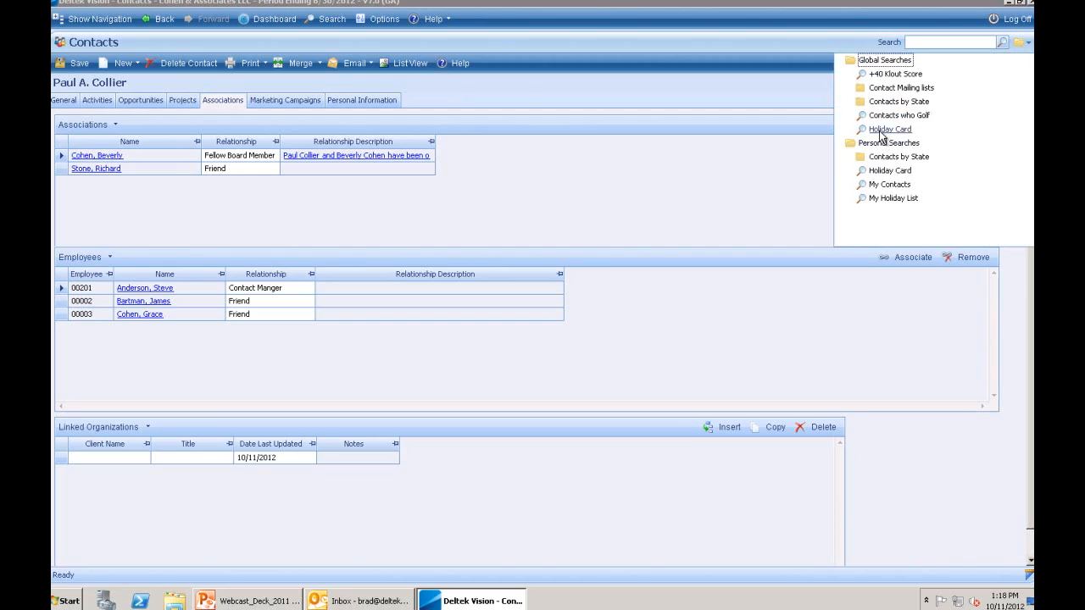
click(889, 129)
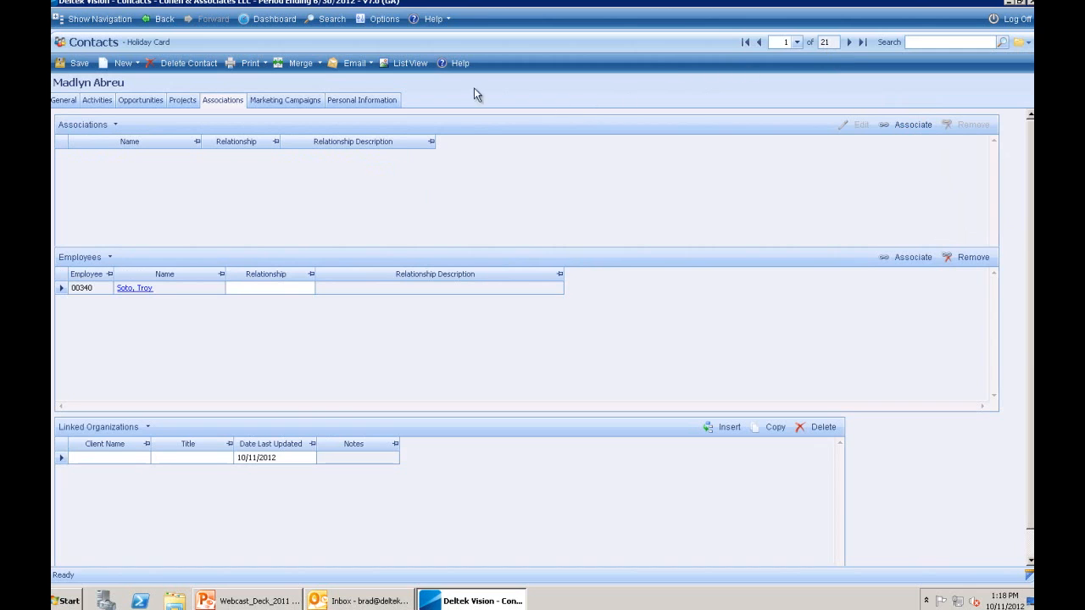
click(401, 64)
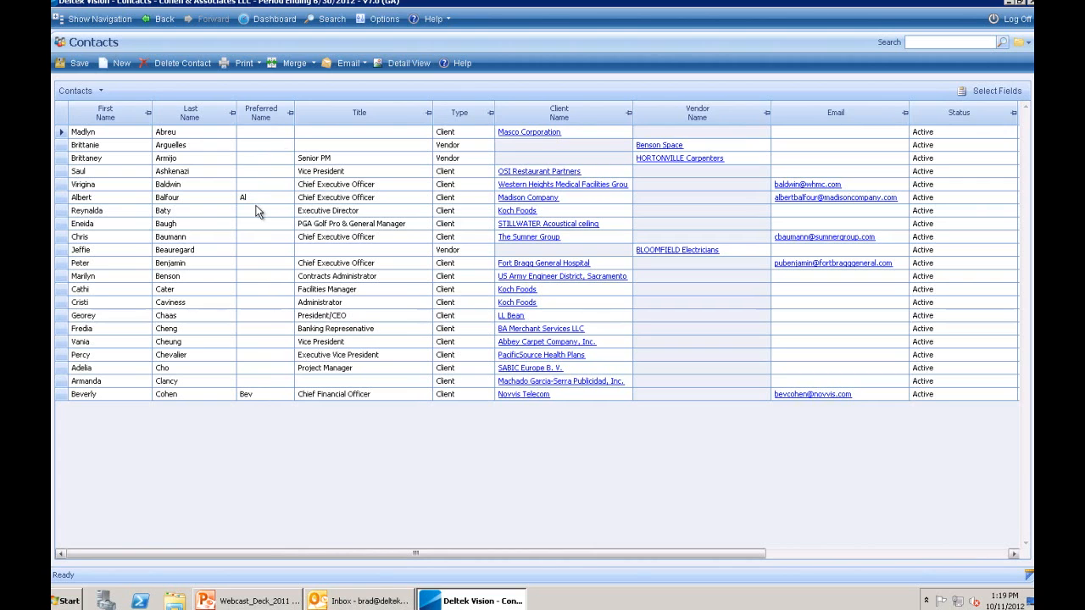
click(1007, 91)
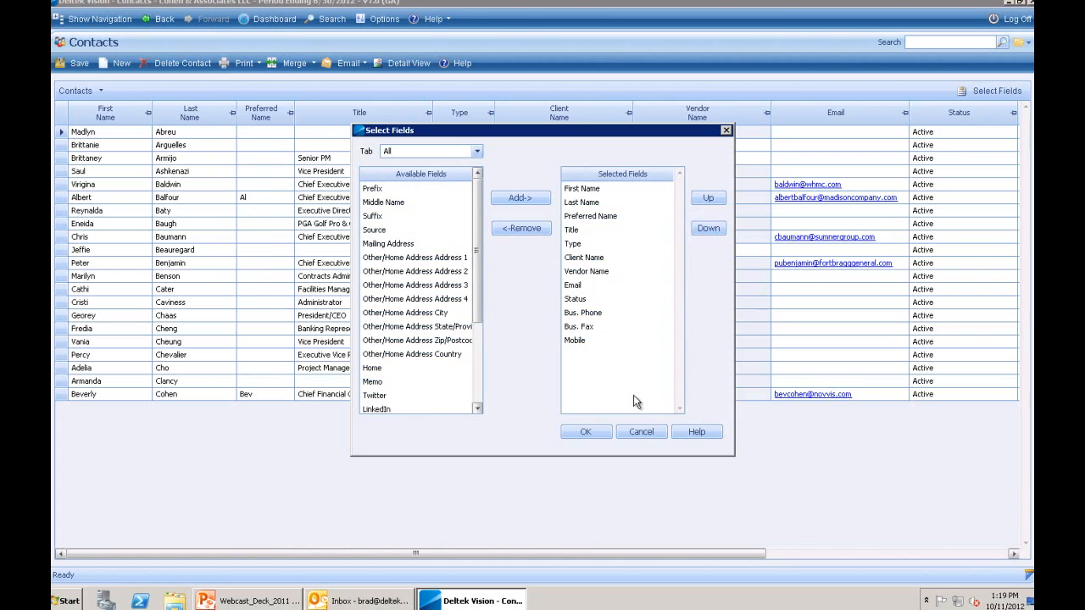
click(640, 433)
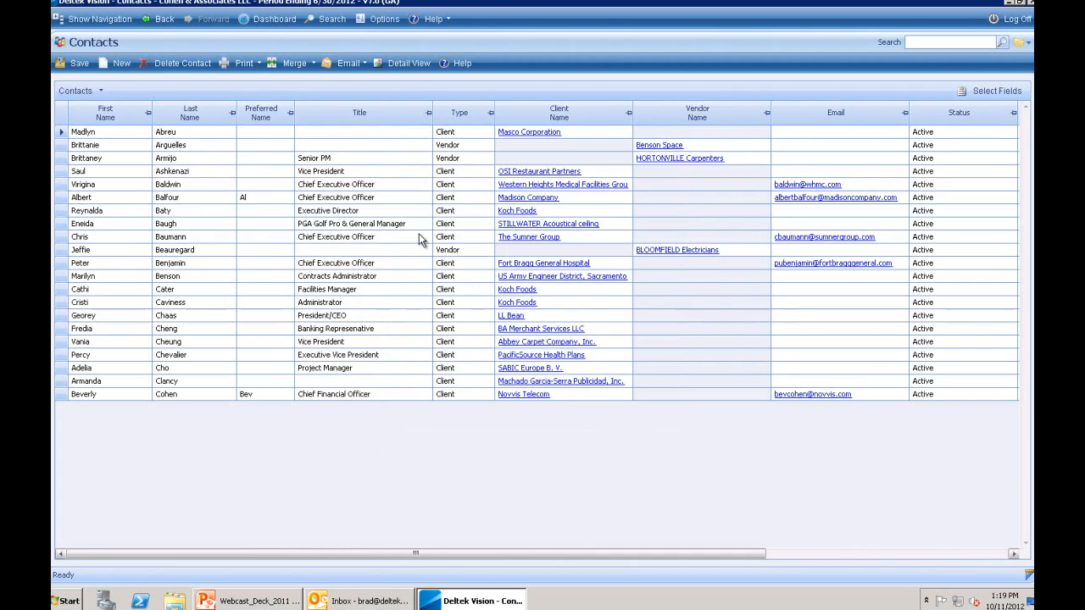
click(346, 65)
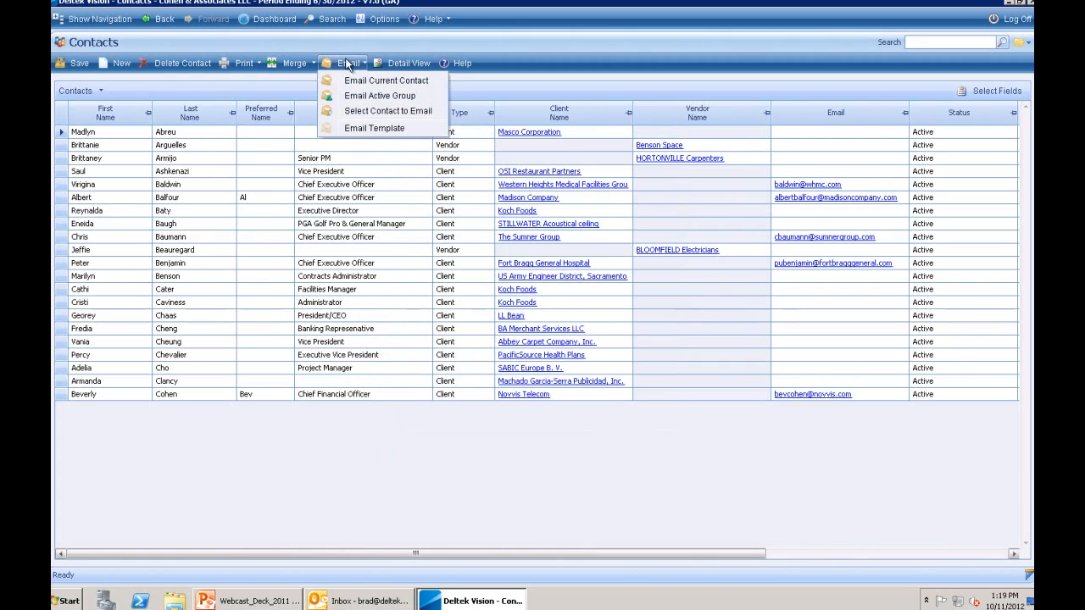
click(362, 133)
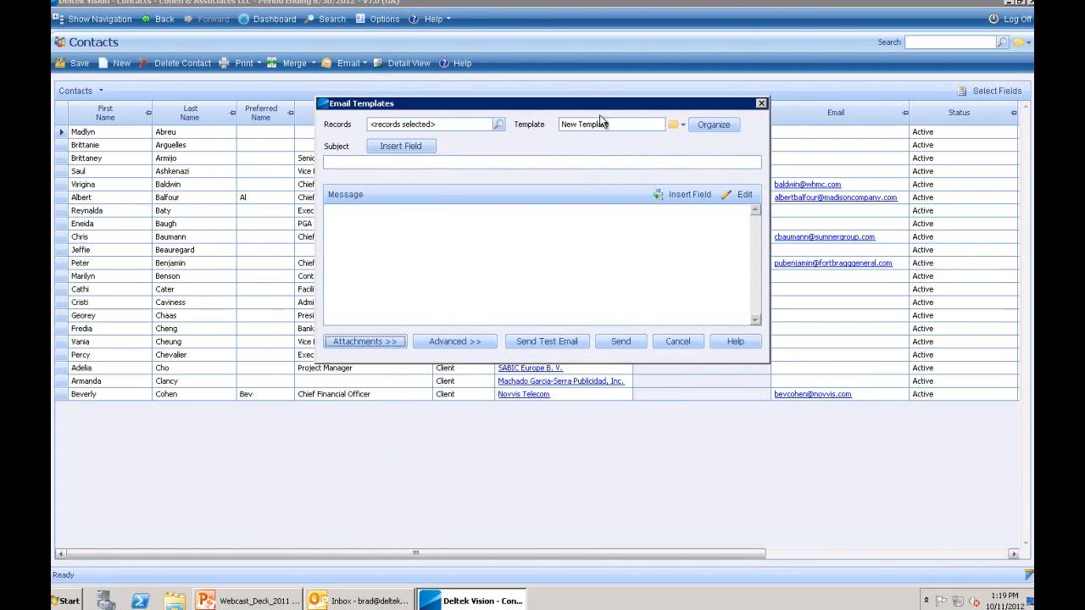
click(675, 125)
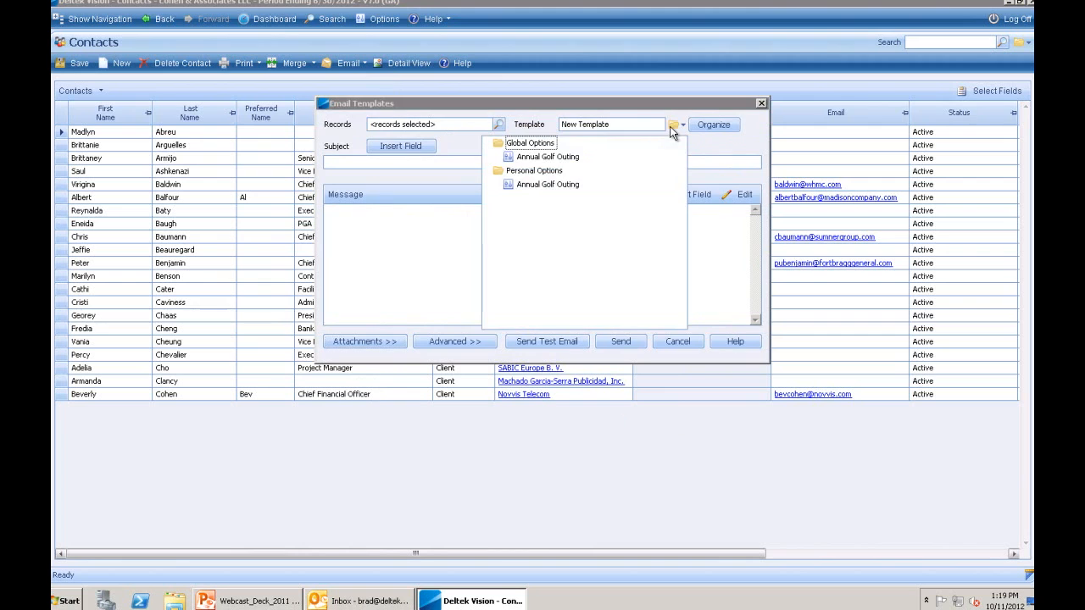
click(538, 189)
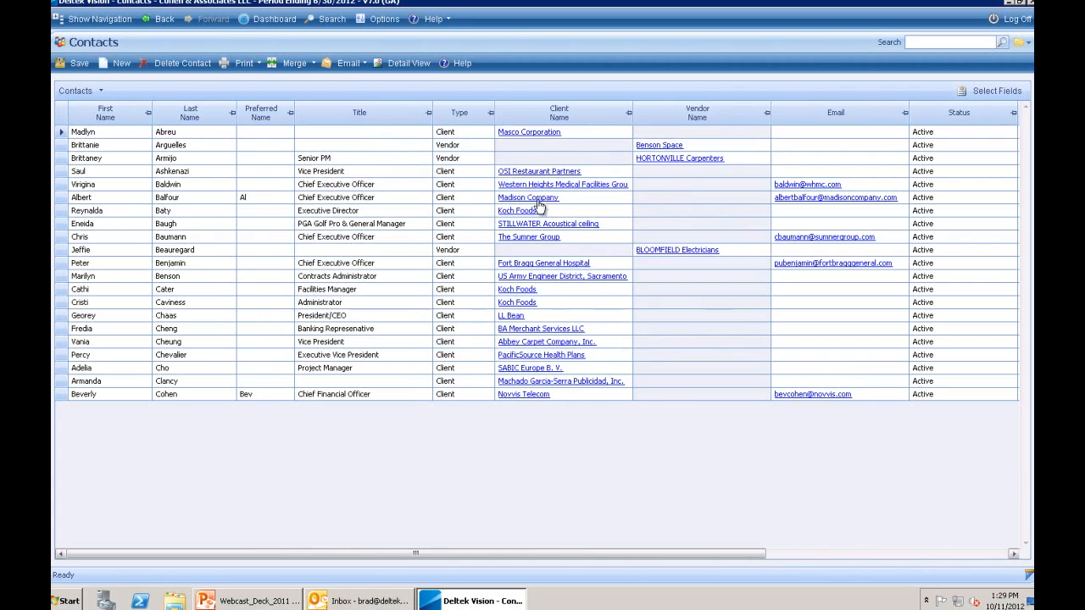
- Open the OSI Restaurant Partners client record, an active corporation client marked Existing/Former
click(523, 172)
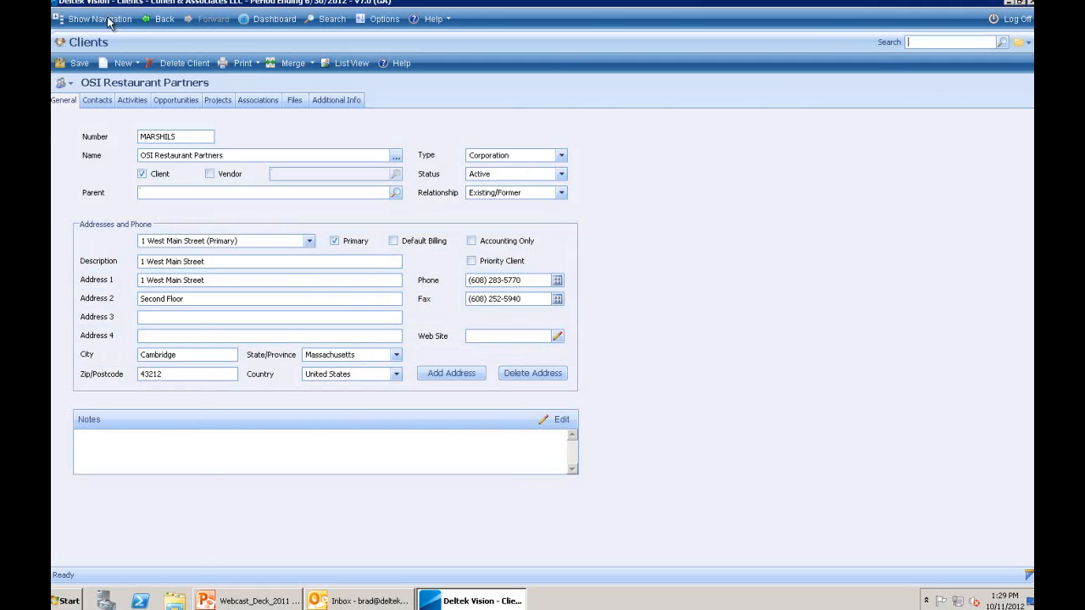
click(110, 19)
click(99, 64)
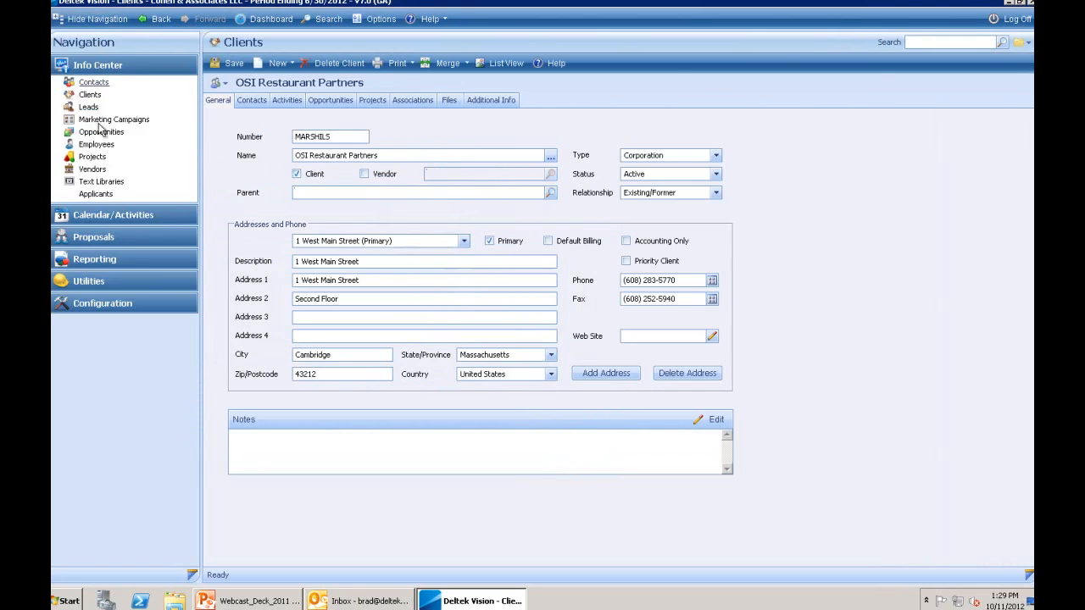
click(88, 67)
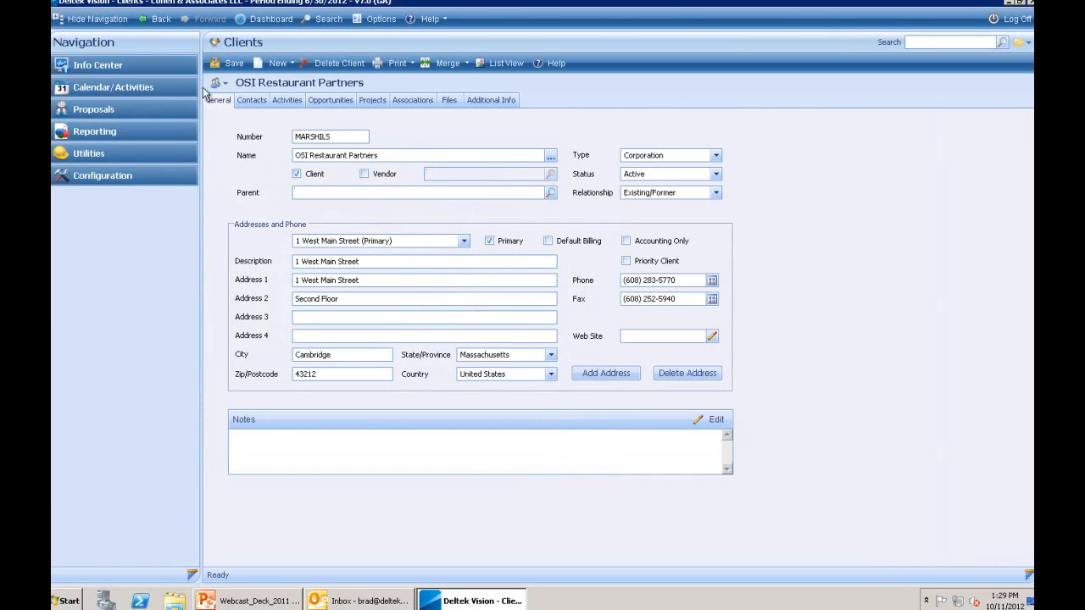
click(94, 19)
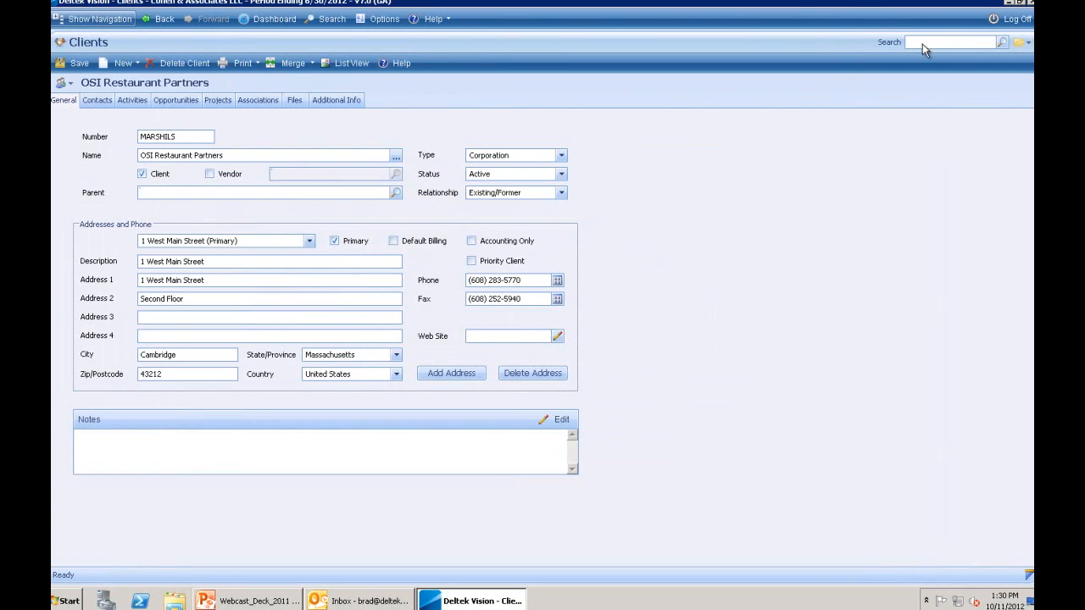
- Search for 'army' and open the Department of Army client record
click(923, 43)
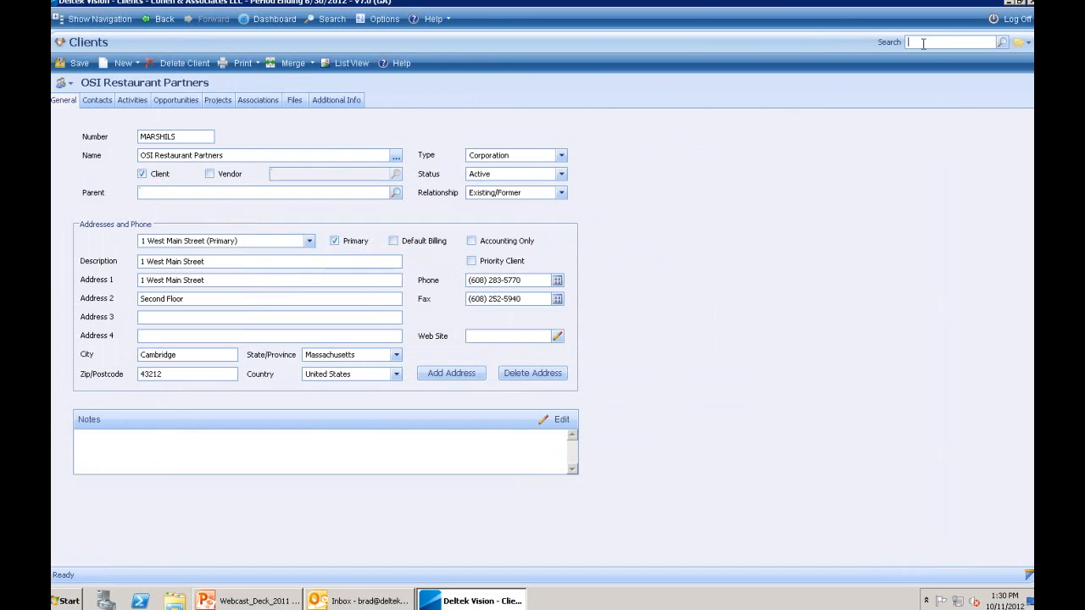
text(army)
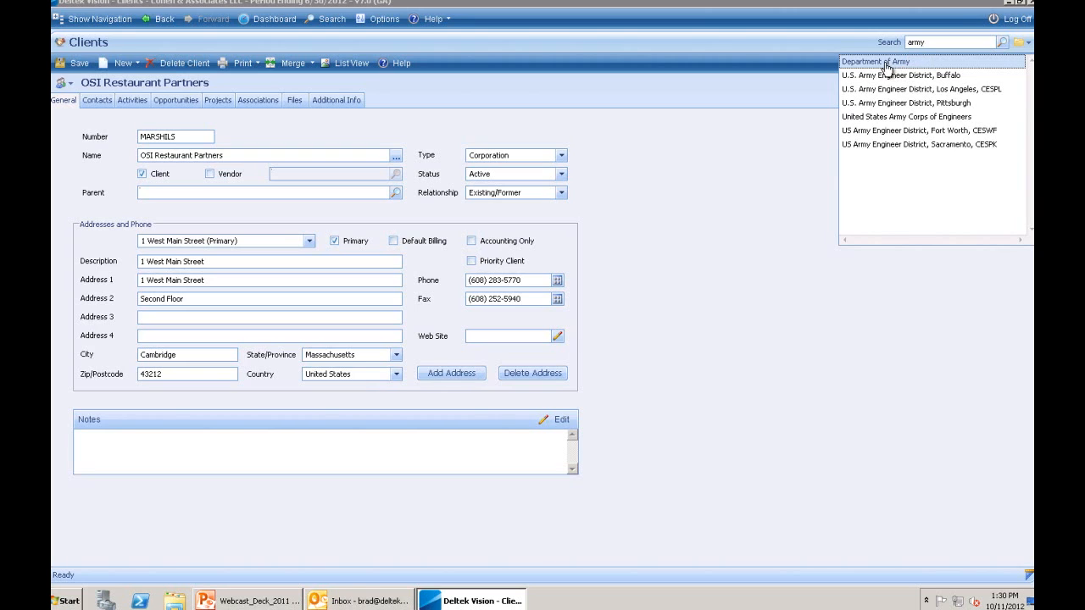
click(885, 63)
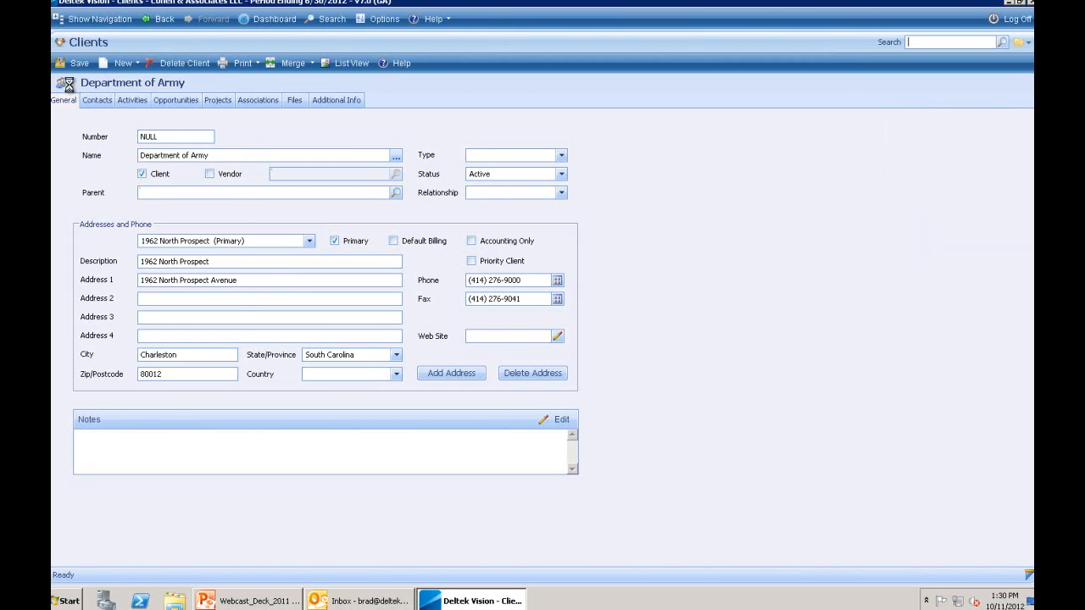
- Search 'army' again and open the U.S. Army Engineer District, Buffalo record
click(71, 85)
click(71, 87)
click(928, 40)
text(army)
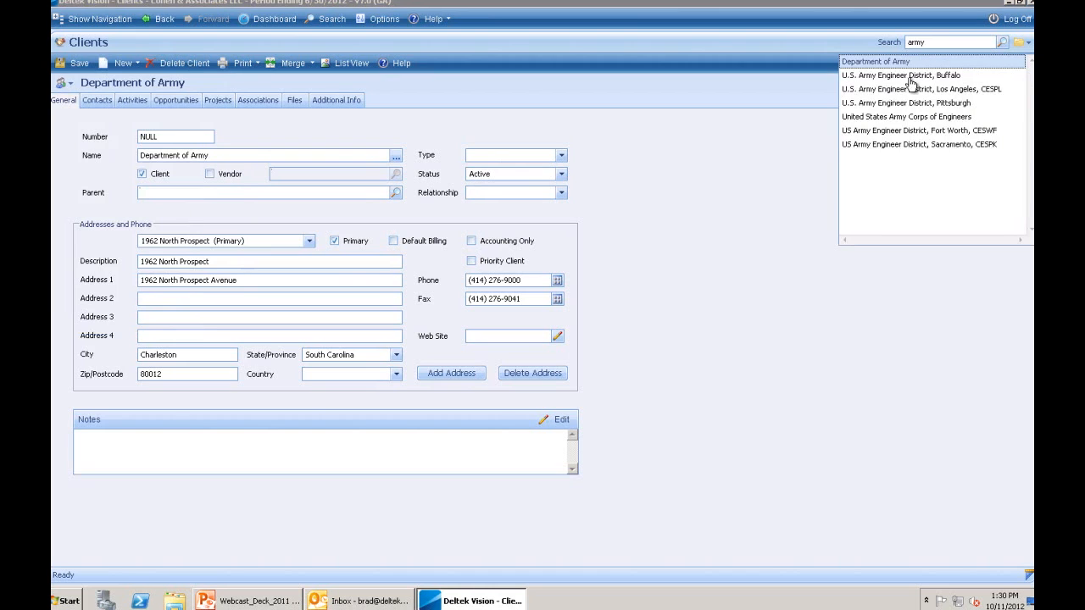
click(907, 76)
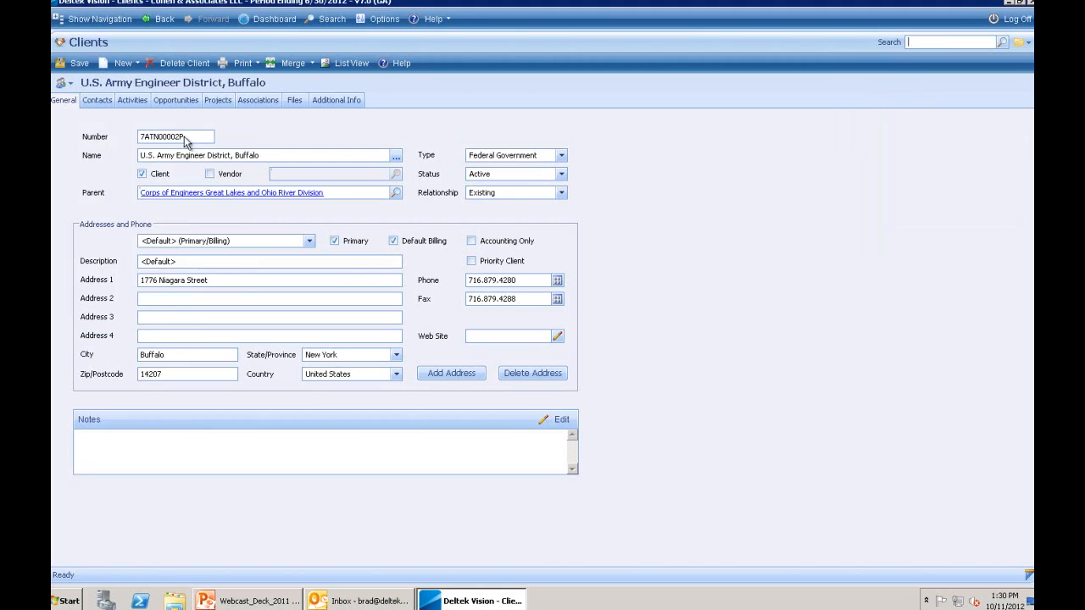
- Show the client hierarchy and expand the Corps of Engineers, Southwestern, Great Lakes and Ohio River, and South Pacific branches
click(67, 84)
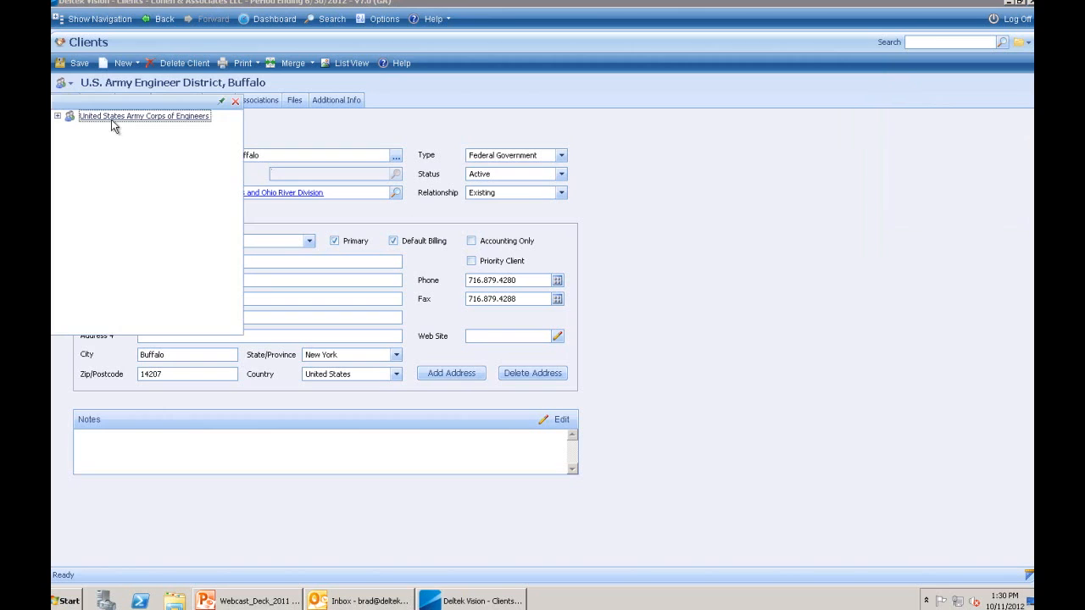
click(57, 117)
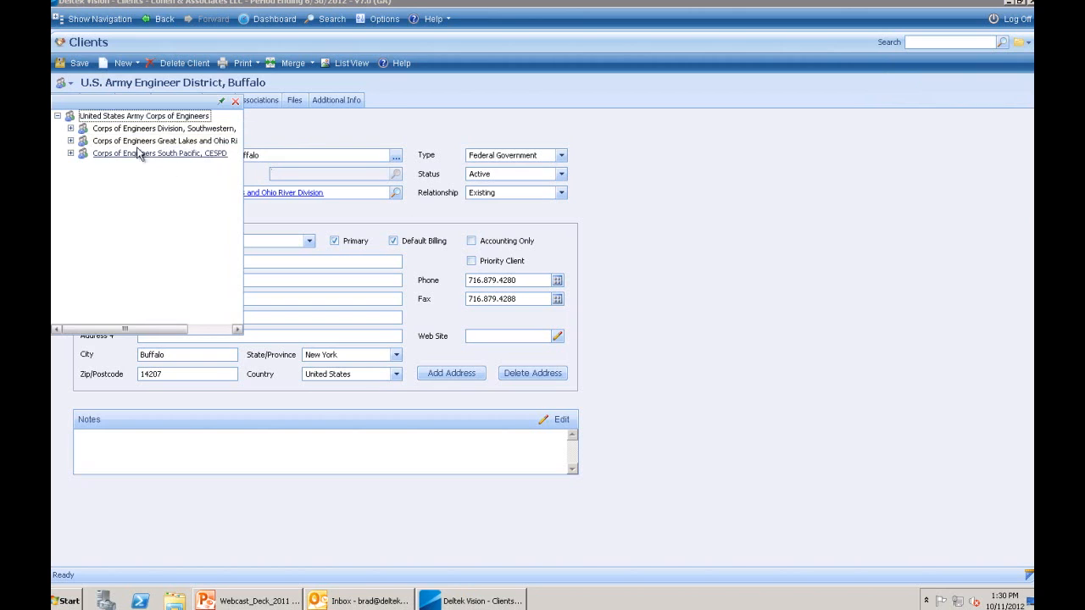
click(71, 129)
click(71, 153)
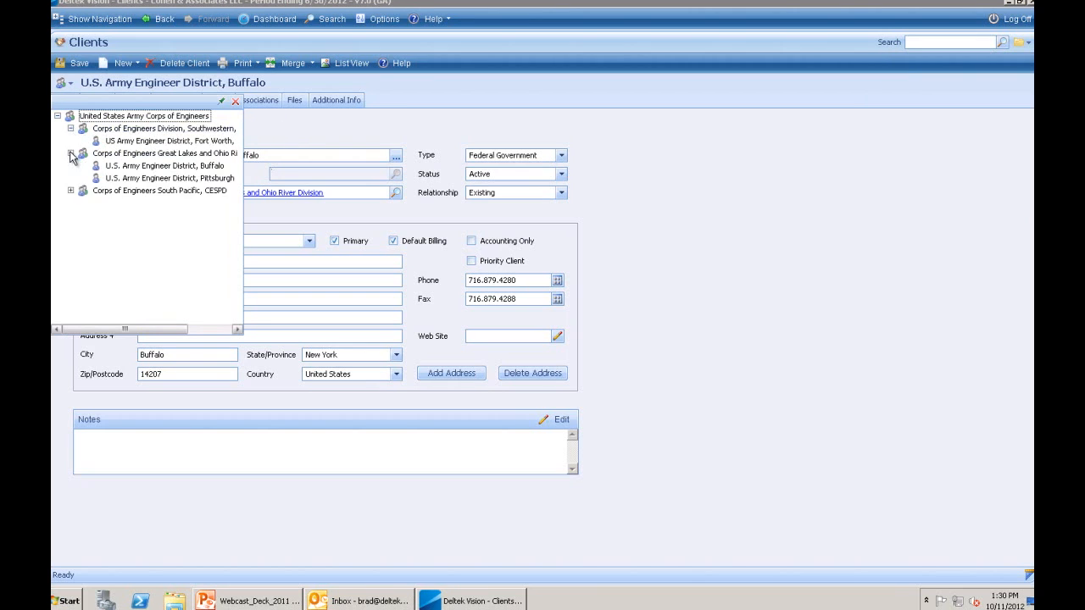
click(70, 190)
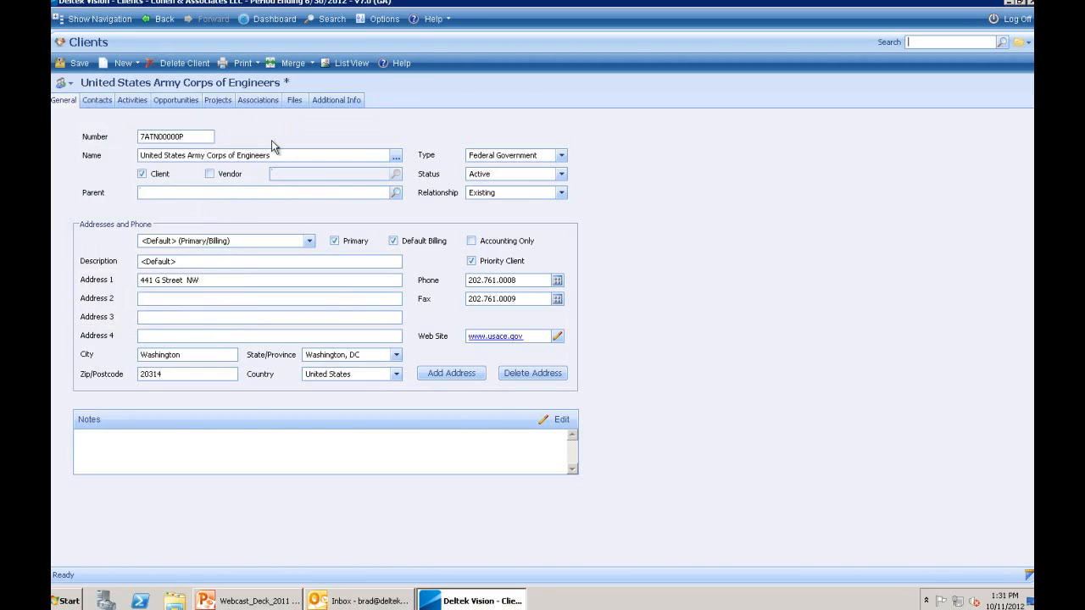
- Review the client's contacts and activities, toggling between this client's contacts and lower hierarchy levels
click(108, 101)
click(132, 101)
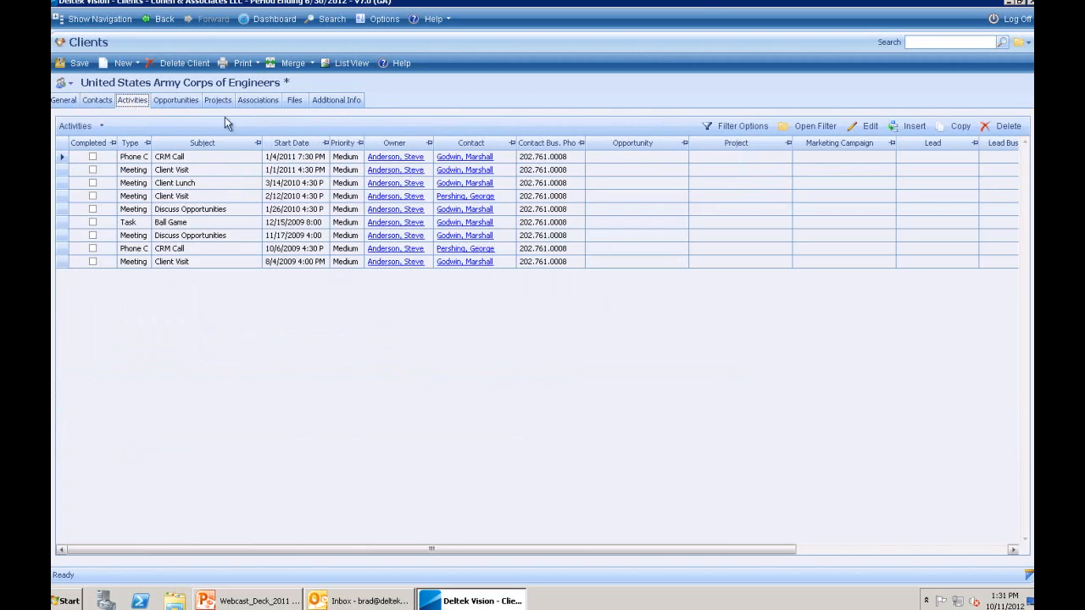
click(96, 101)
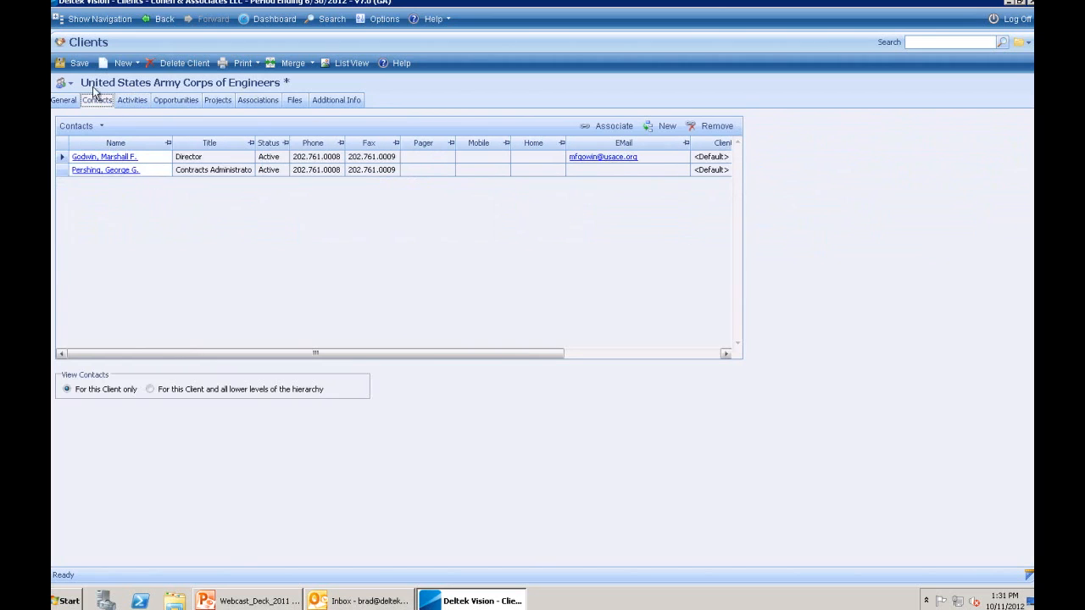
mouse_move(103, 92)
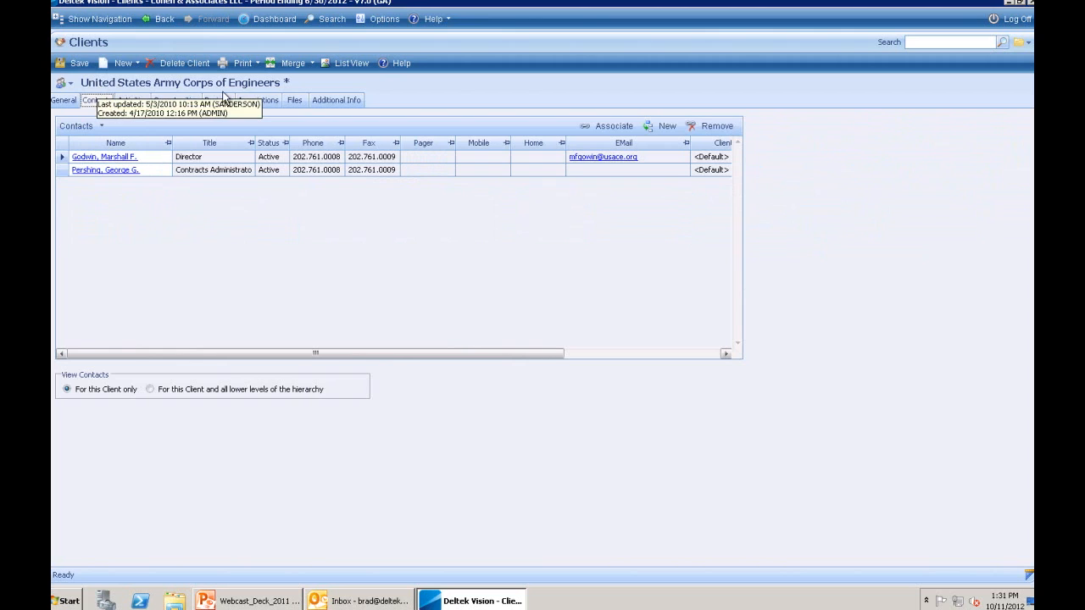
click(149, 390)
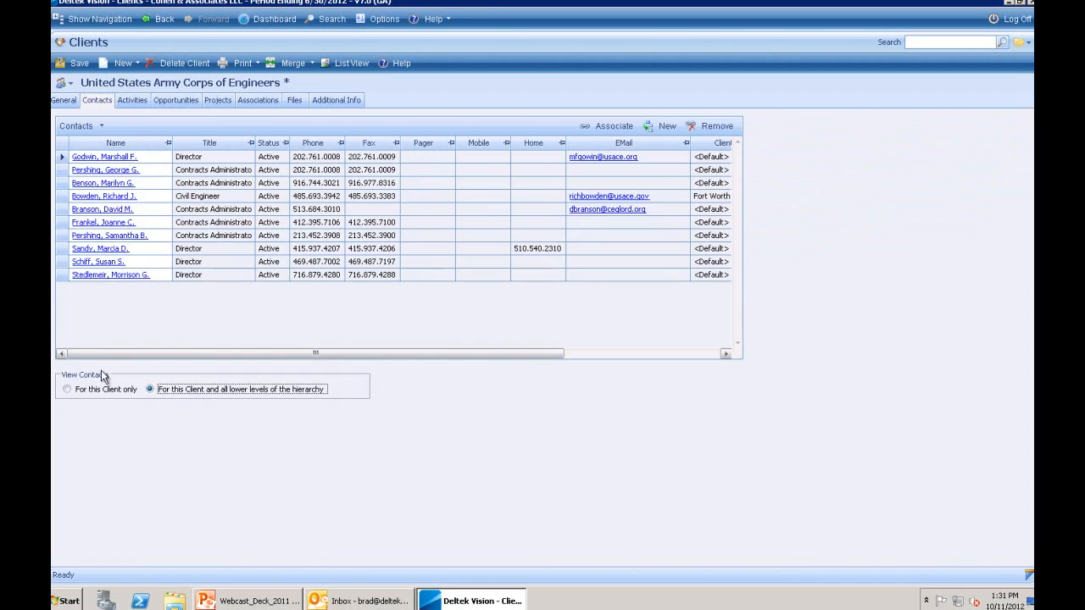
click(68, 389)
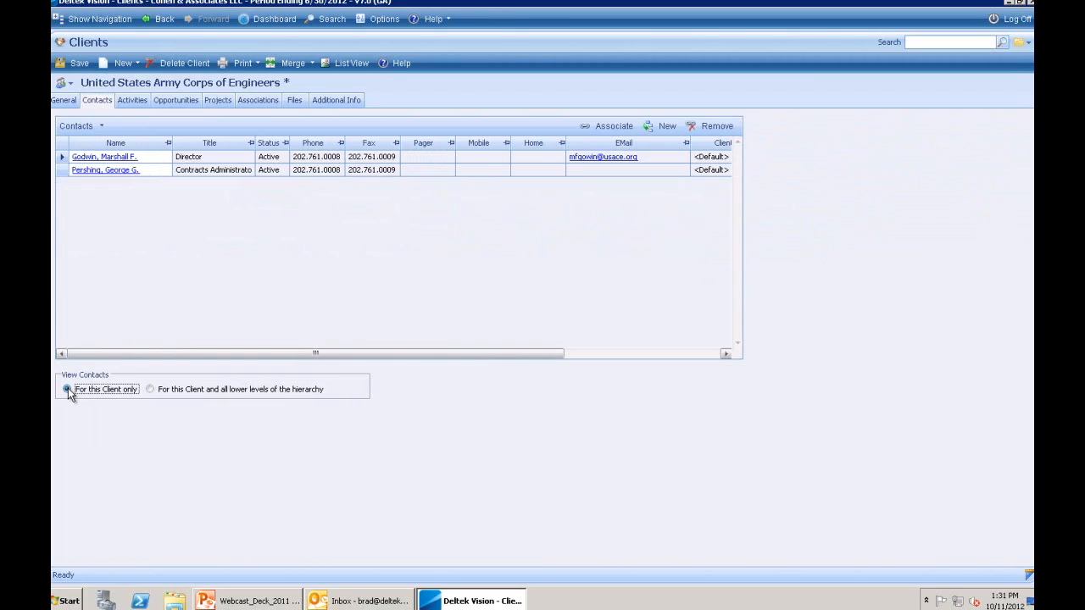
click(151, 390)
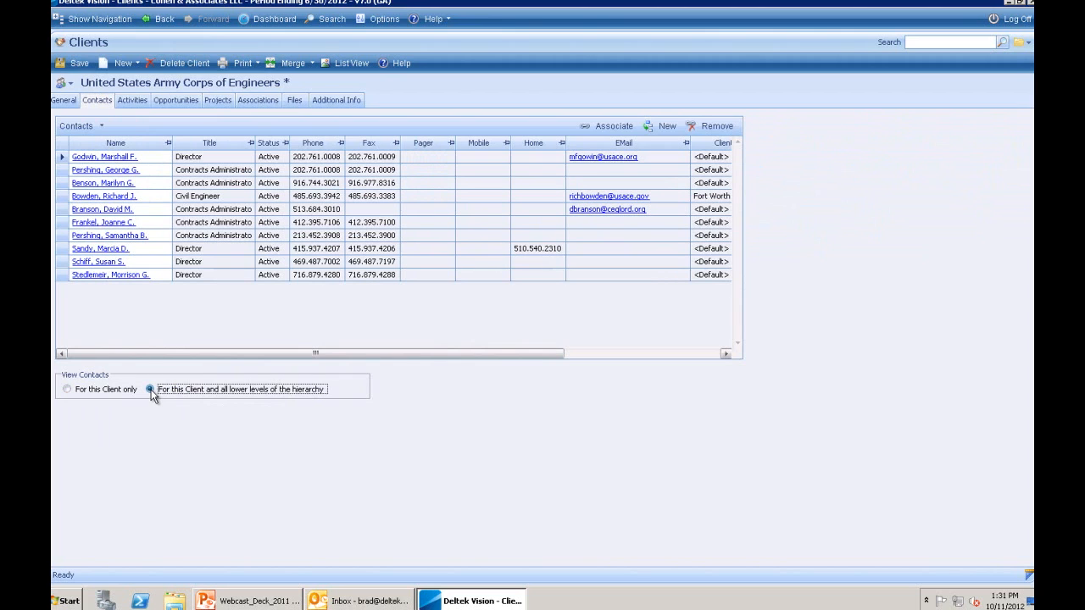
click(67, 390)
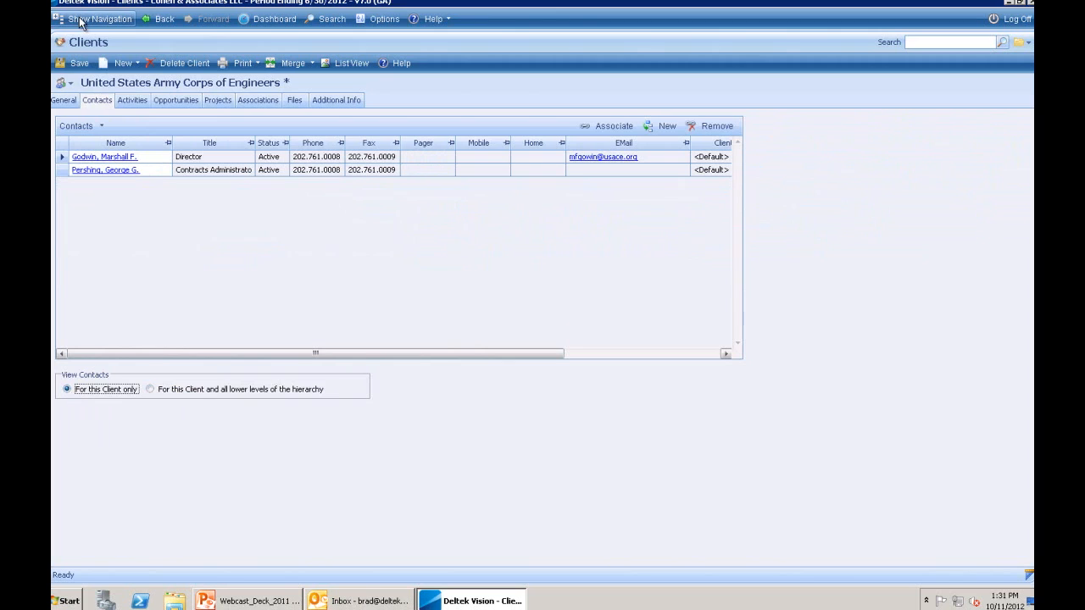
- Go to Info Center > Marketing Campaigns and hide the navigation panel
click(79, 20)
click(92, 64)
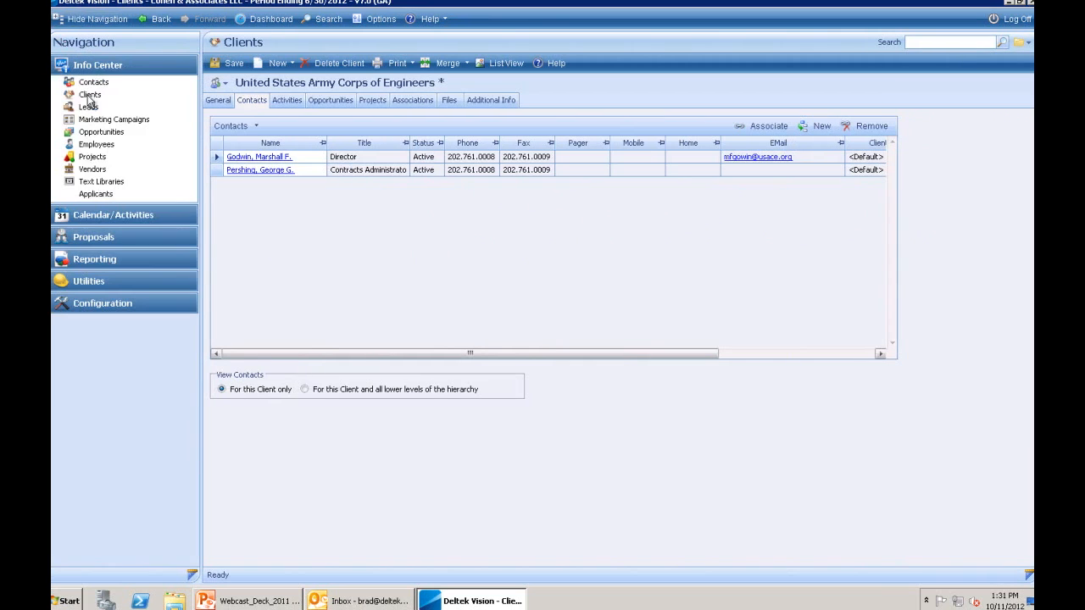
click(102, 120)
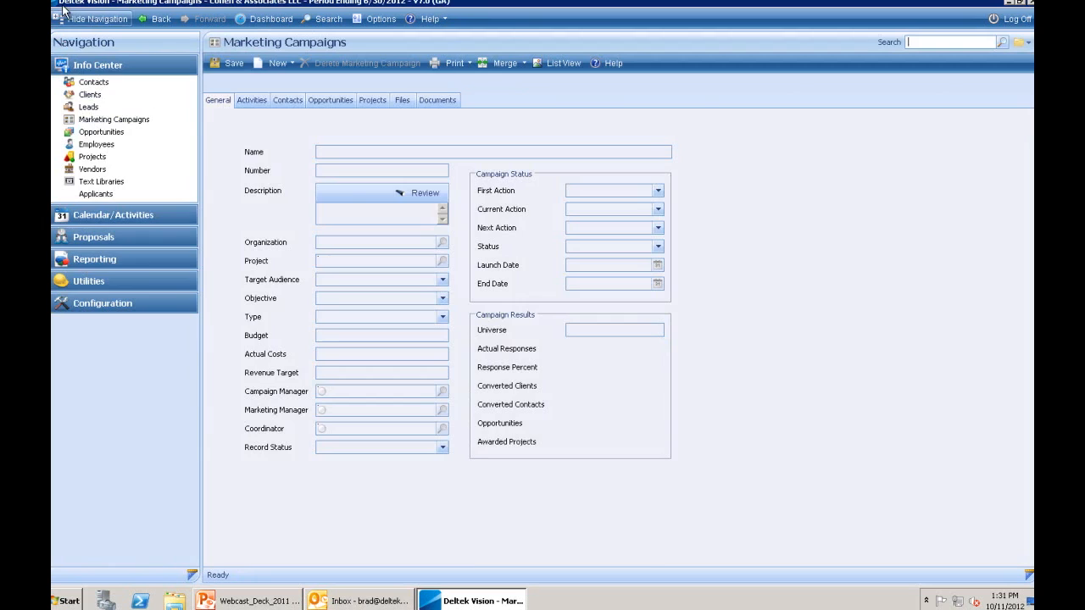
click(86, 64)
- Search 'medical', open the Medical Facilities Campaign record and view its activities
click(85, 19)
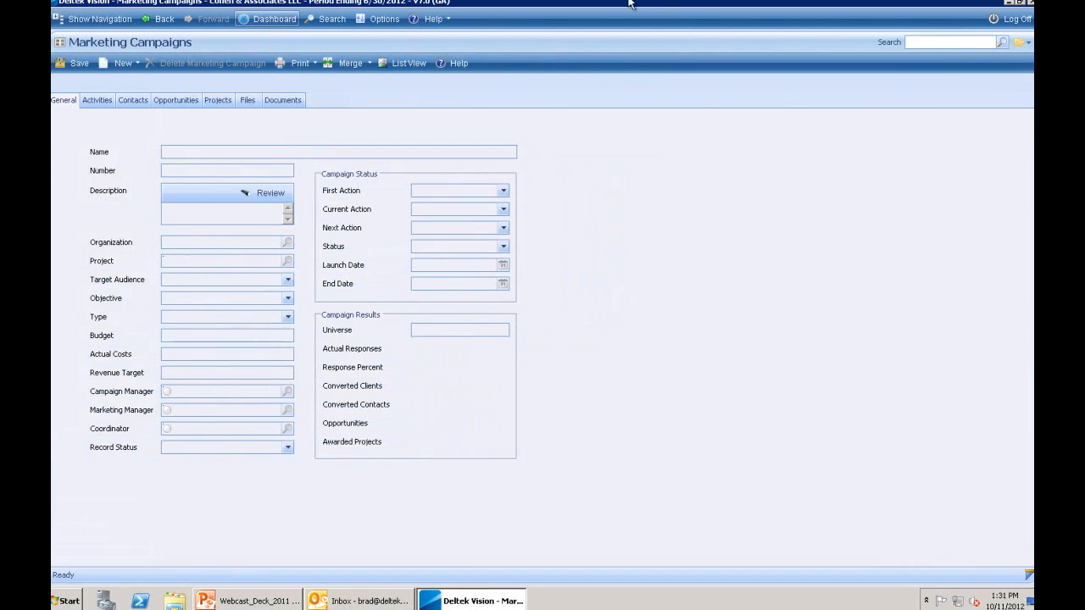
click(960, 44)
text(medical)
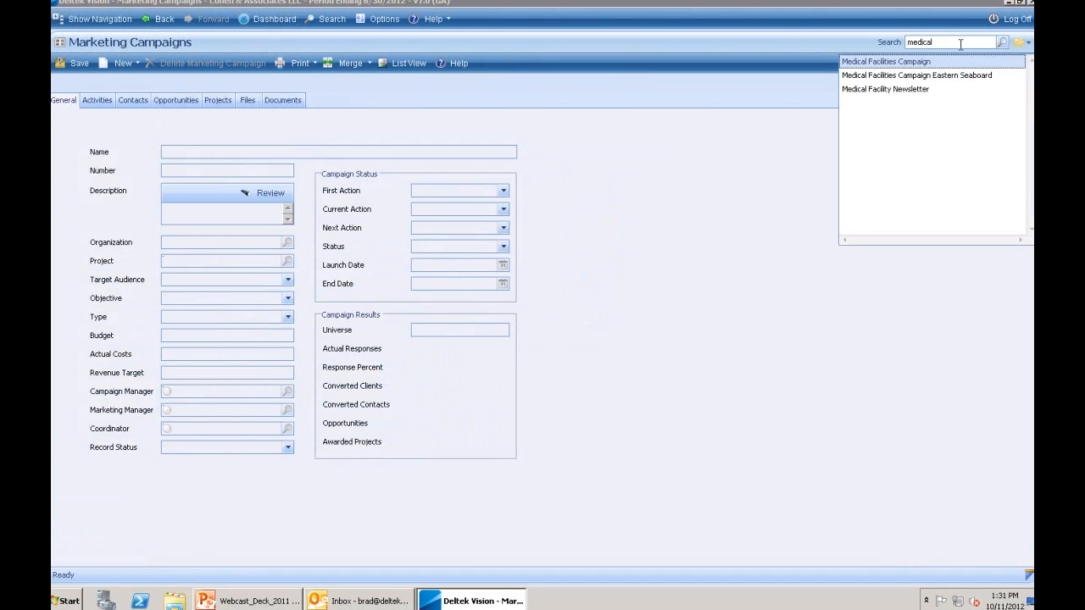
click(909, 62)
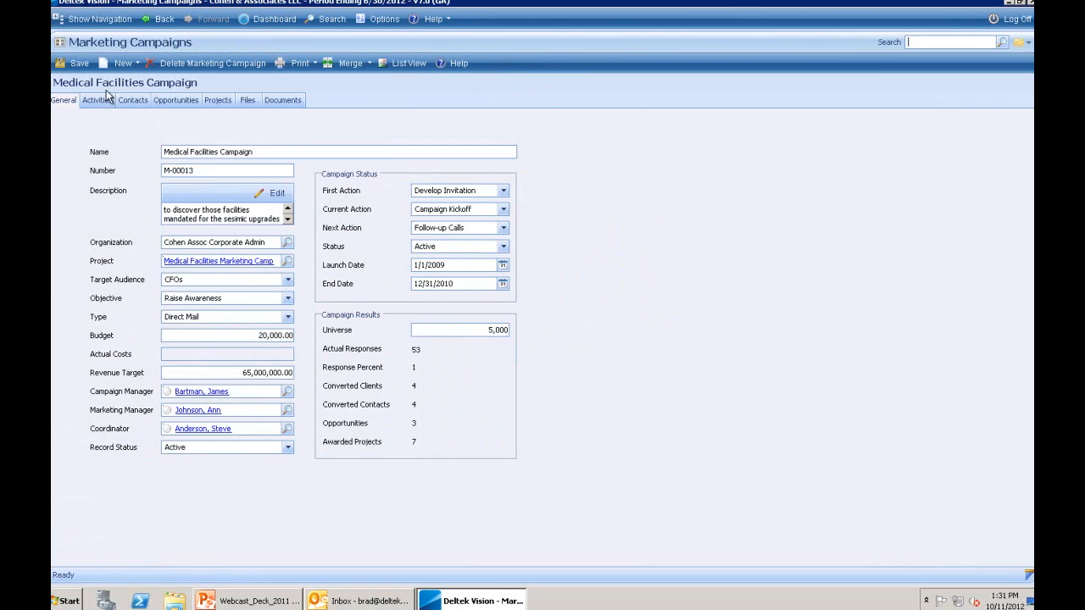
mouse_move(110, 90)
click(96, 101)
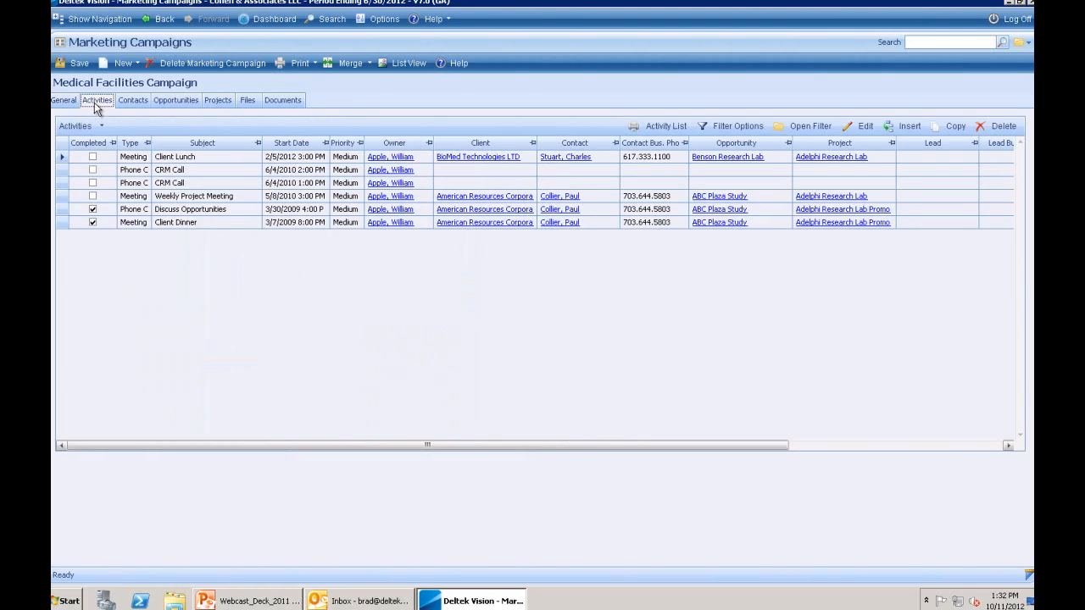
- View the campaign's contacts, opportunities and seven linked projects, then restore the navigation panel
click(134, 100)
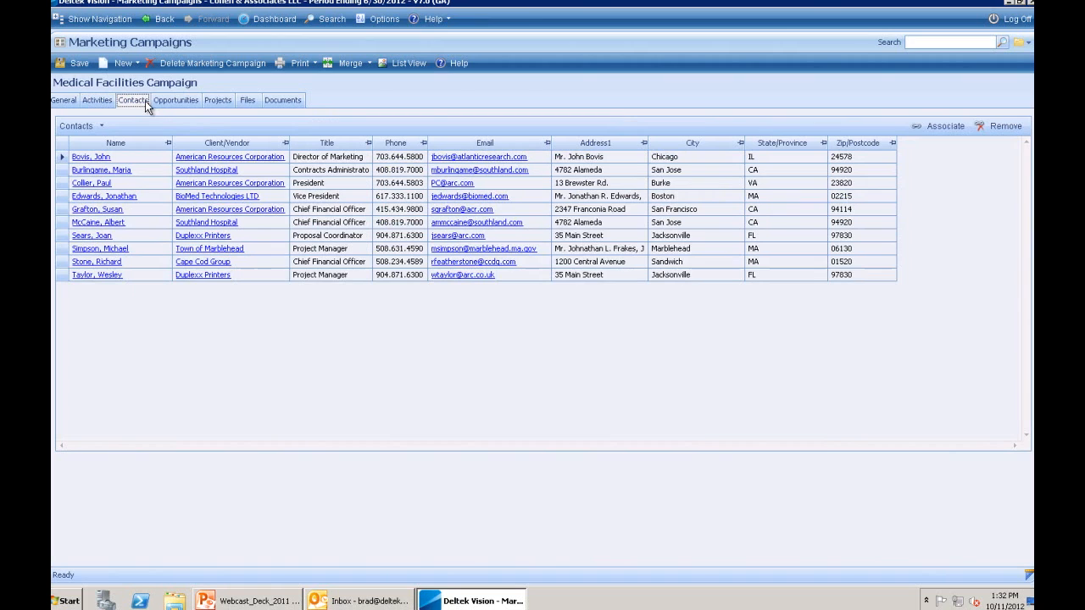
click(164, 106)
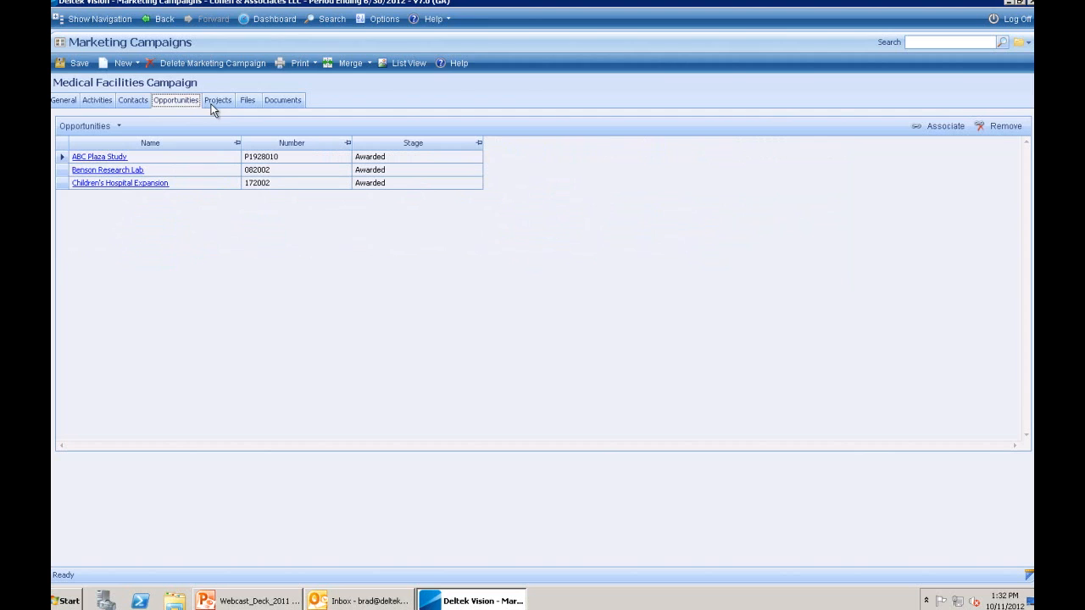
click(214, 107)
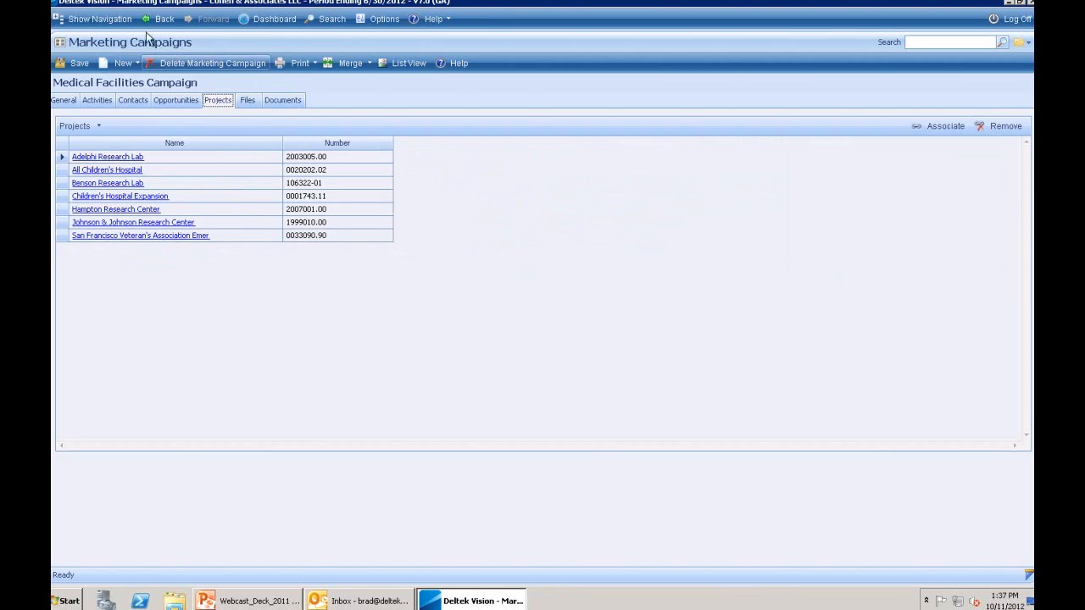
click(110, 19)
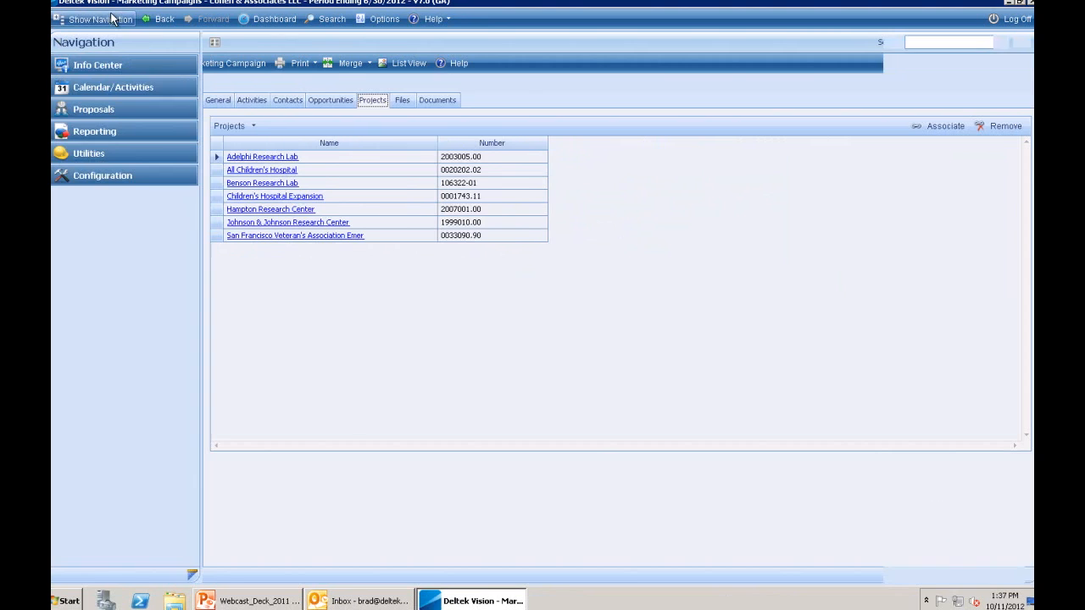
- Open Reporting > Opportunity and hide the navigation panel to widen the report list
click(89, 133)
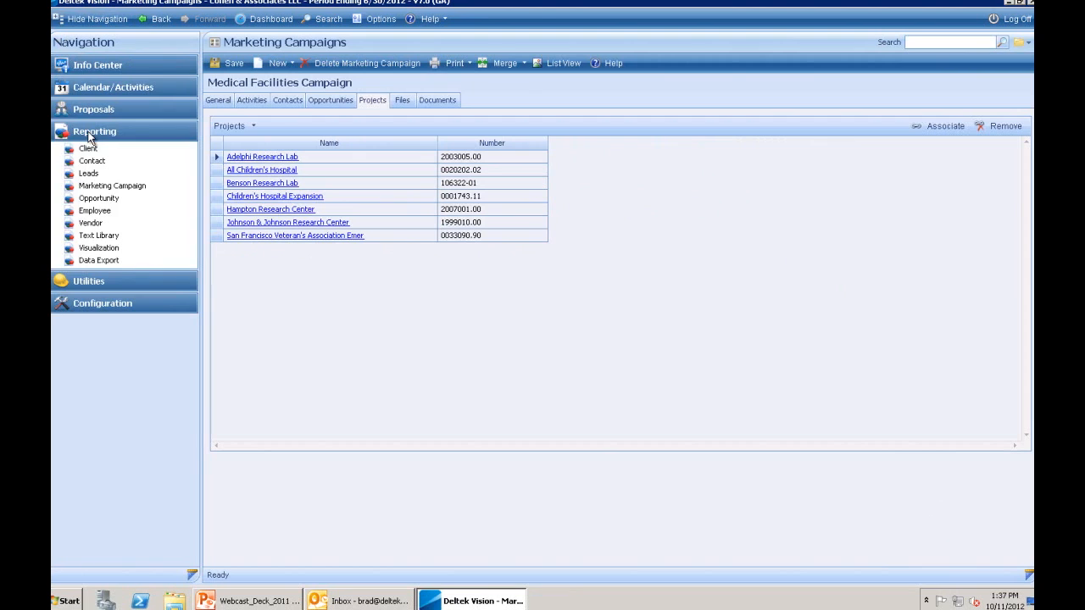
click(92, 199)
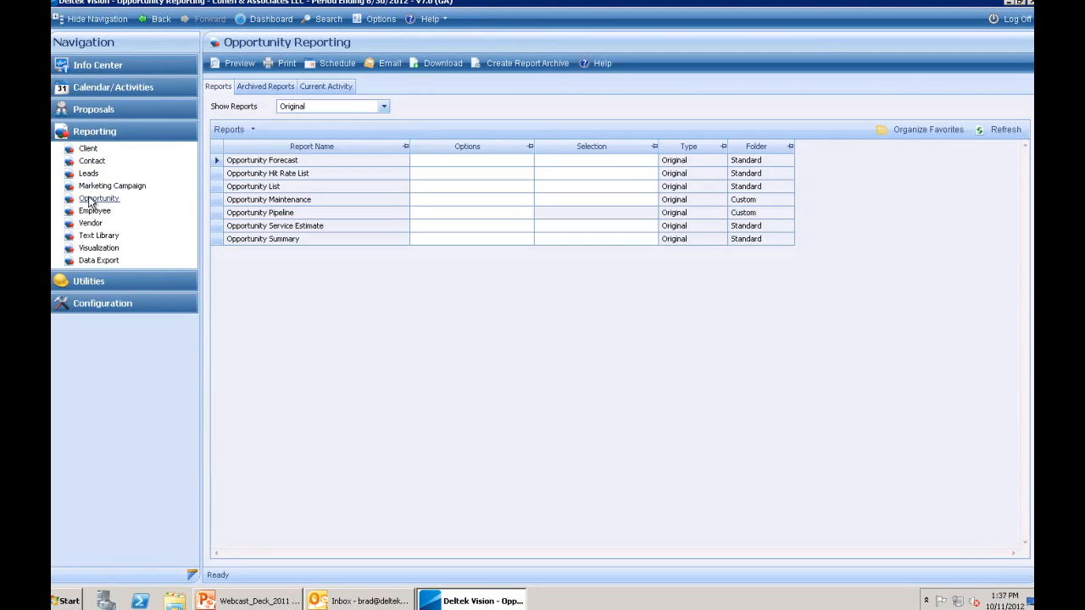
click(88, 21)
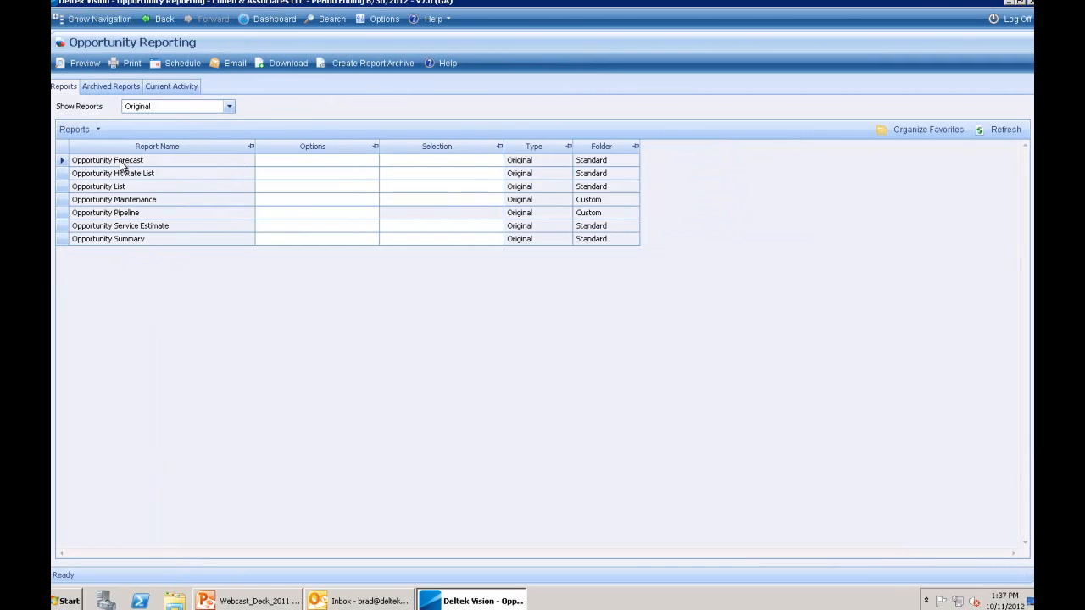
- Enable Summarize Opportunity Detail and Print Final Totals in the Opportunity Forecast options
click(292, 163)
click(372, 161)
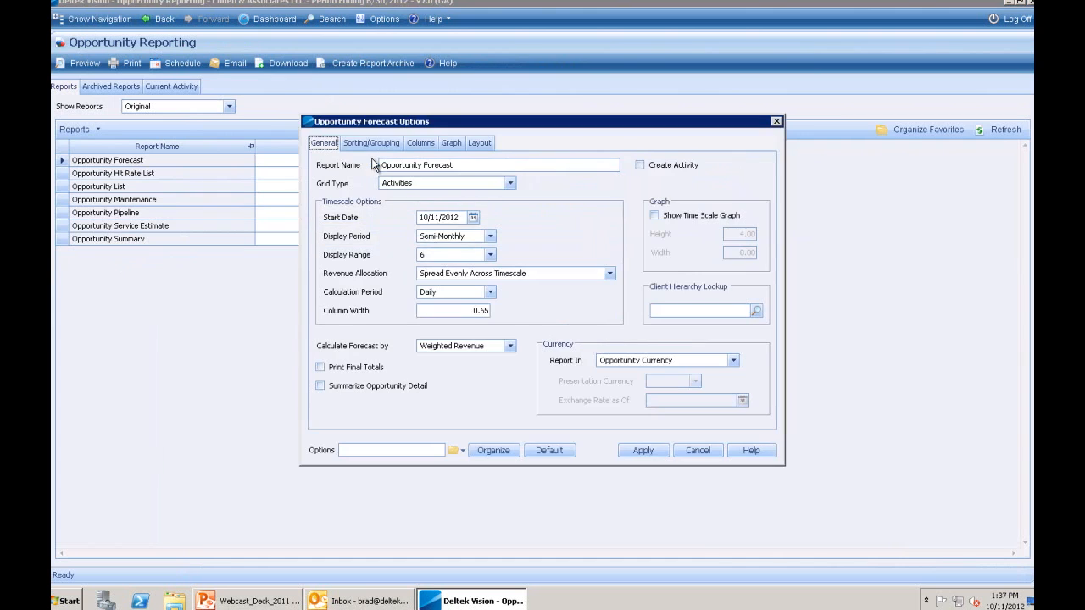
click(320, 386)
click(322, 386)
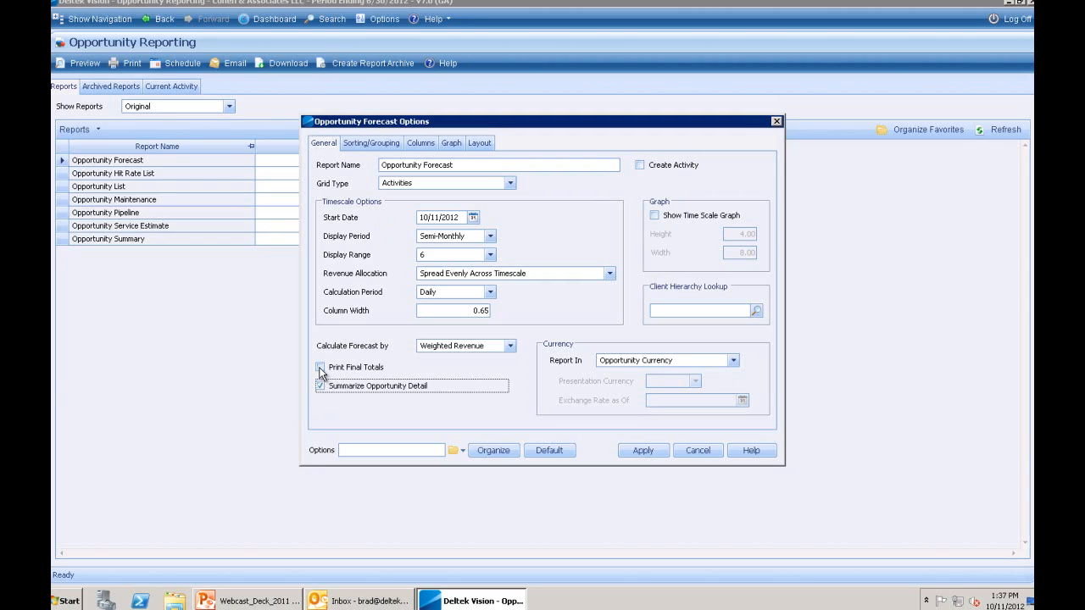
click(320, 370)
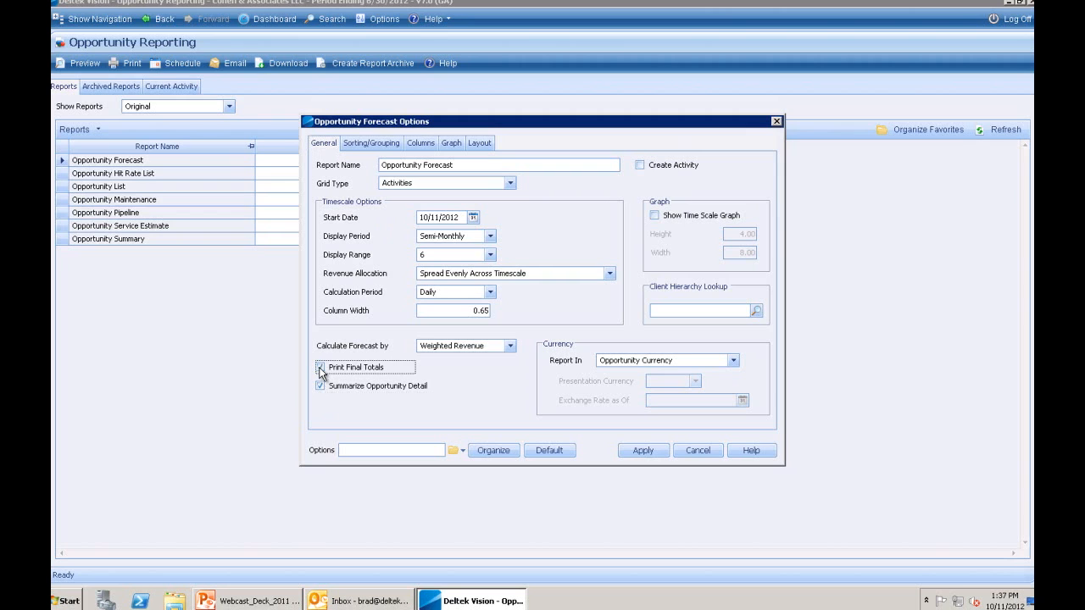
click(380, 144)
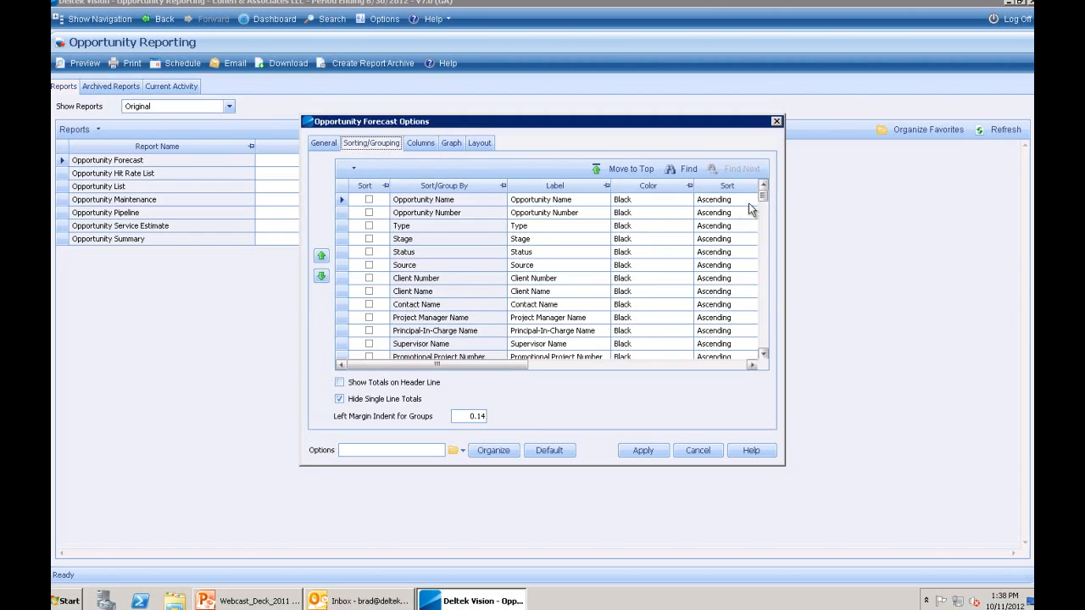
- Check Client Name as a sort field and move it to the top of the sort order
click(368, 291)
click(618, 170)
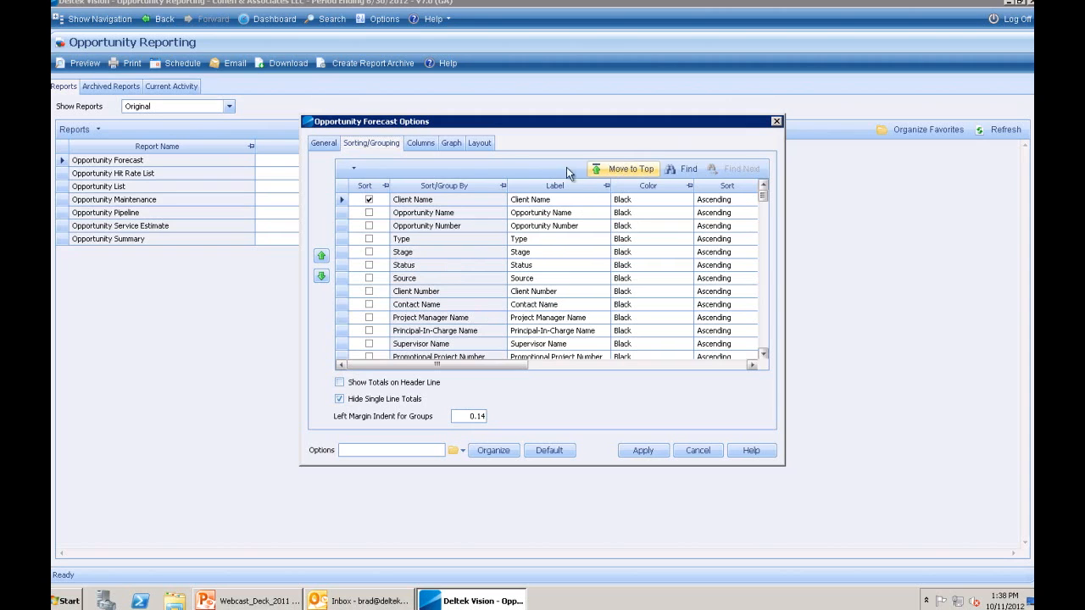
click(419, 145)
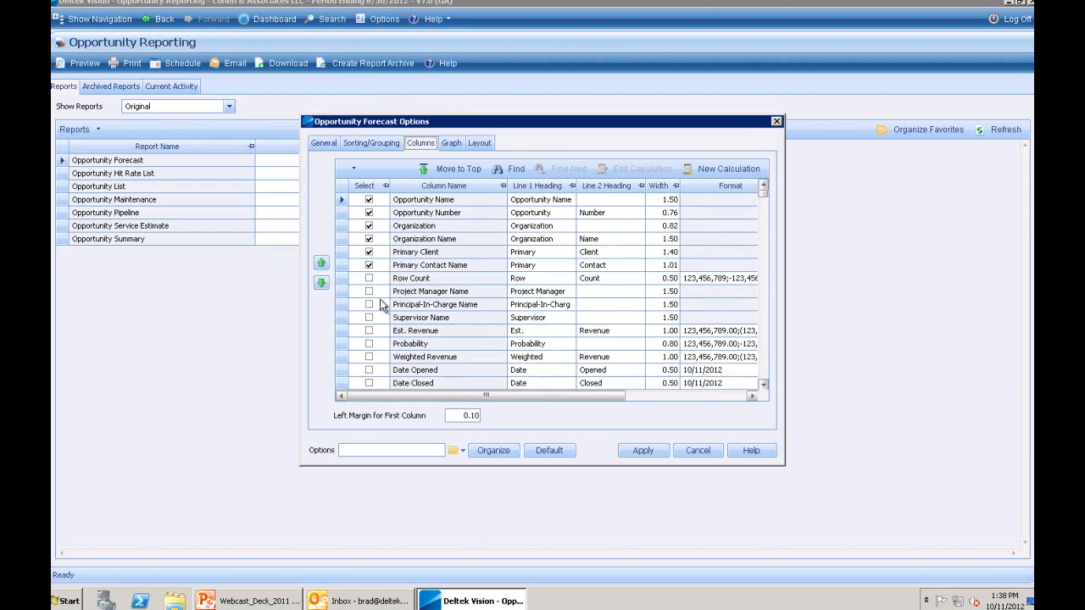
- Add Weighted Revenue as a report column and scroll through the column list
click(370, 358)
click(761, 358)
click(760, 355)
click(760, 352)
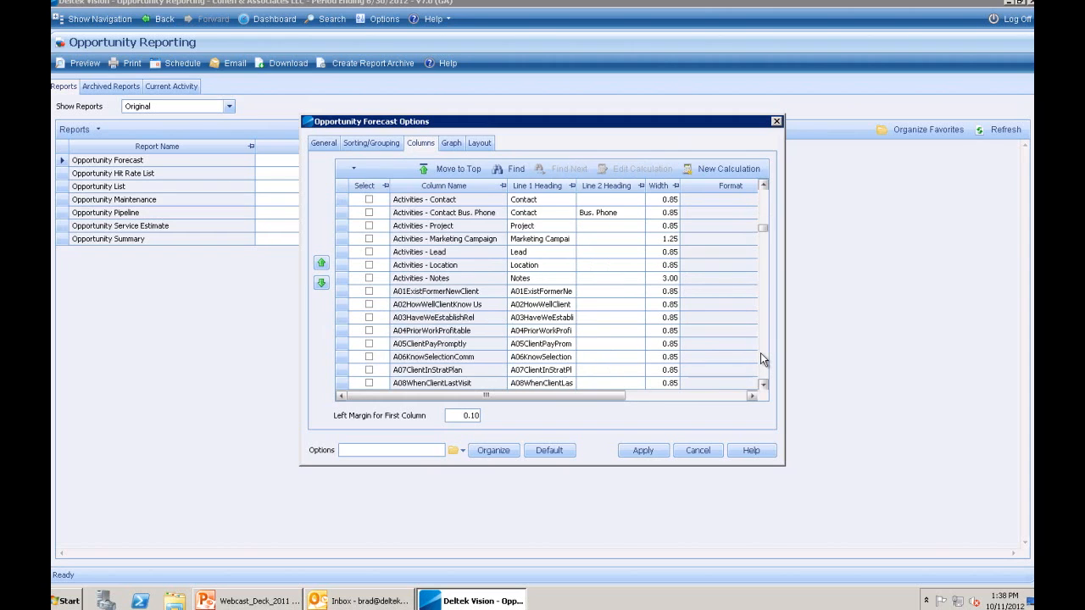
click(760, 353)
click(760, 353)
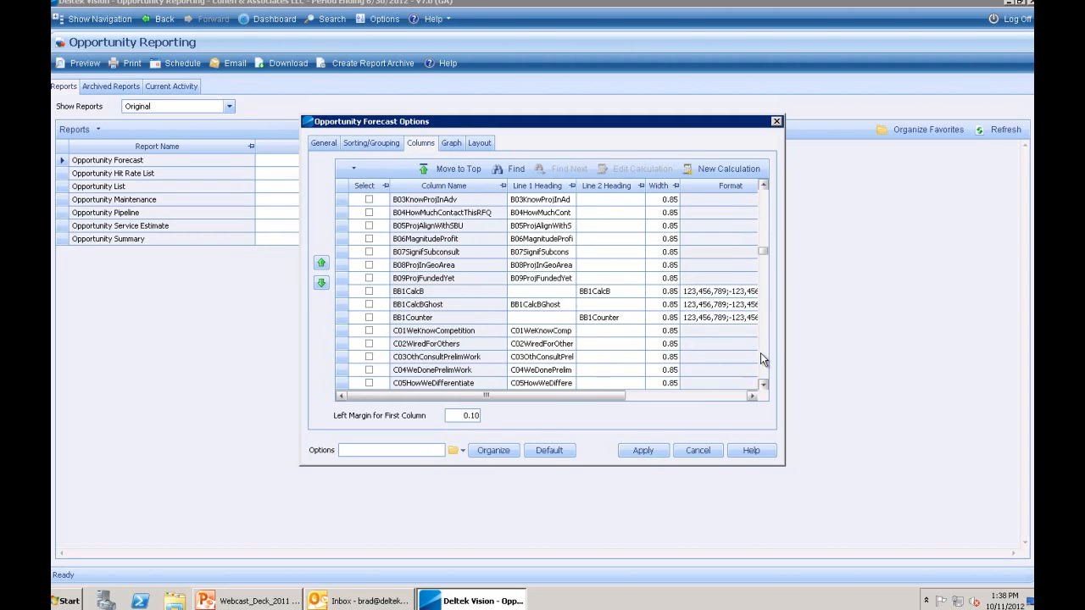
click(761, 353)
click(760, 353)
click(761, 352)
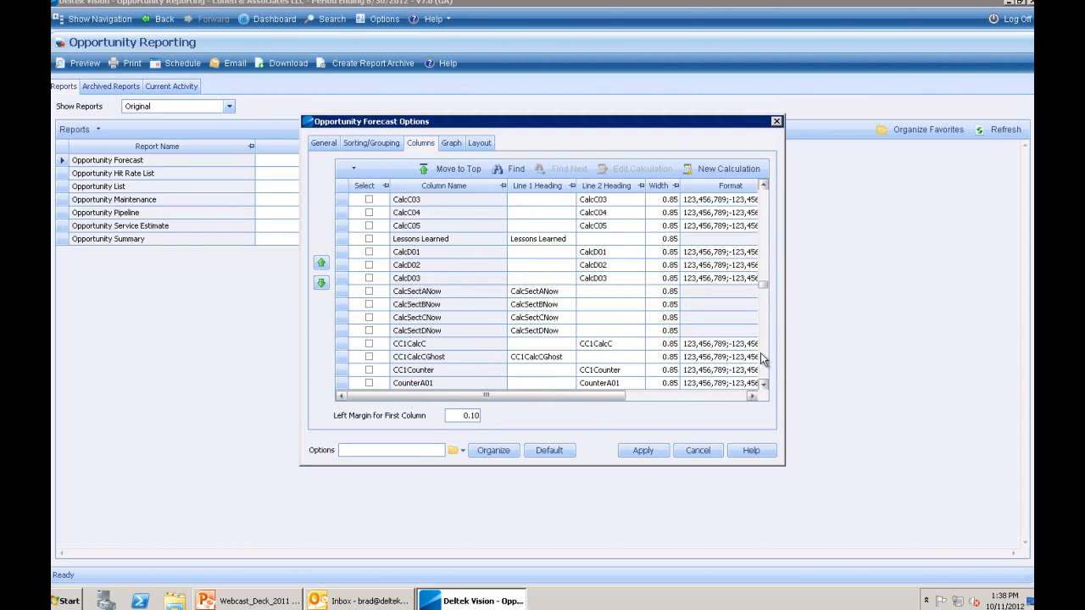
drag(766, 284, 766, 191)
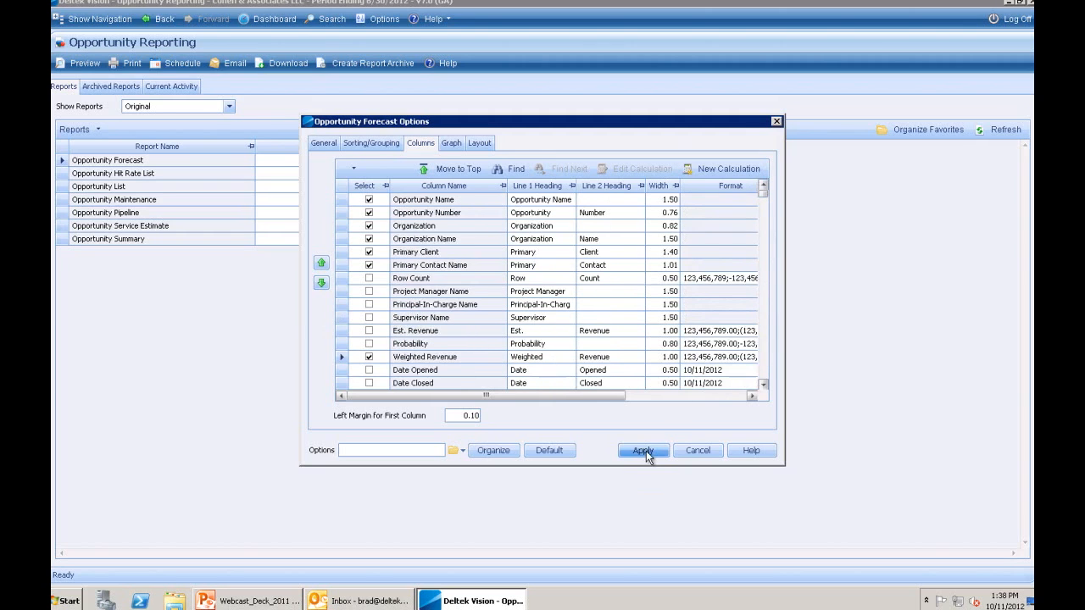
- Apply the forecast options and open the opportunity lookup for the report's selection
click(645, 451)
click(414, 161)
click(498, 161)
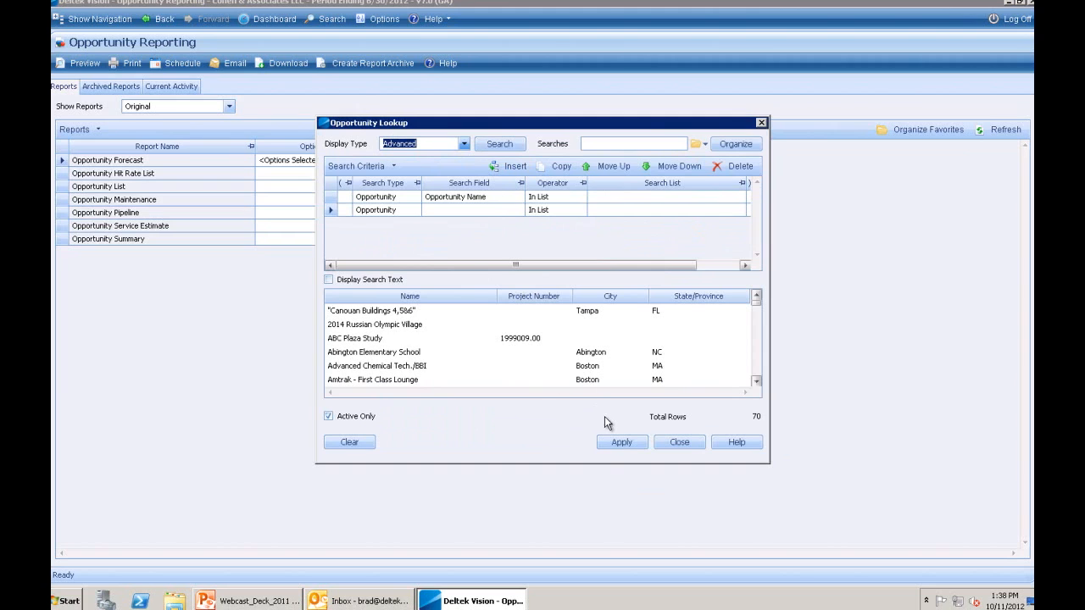
- Apply the opportunity selection and preview the Opportunity Forecast report
click(621, 443)
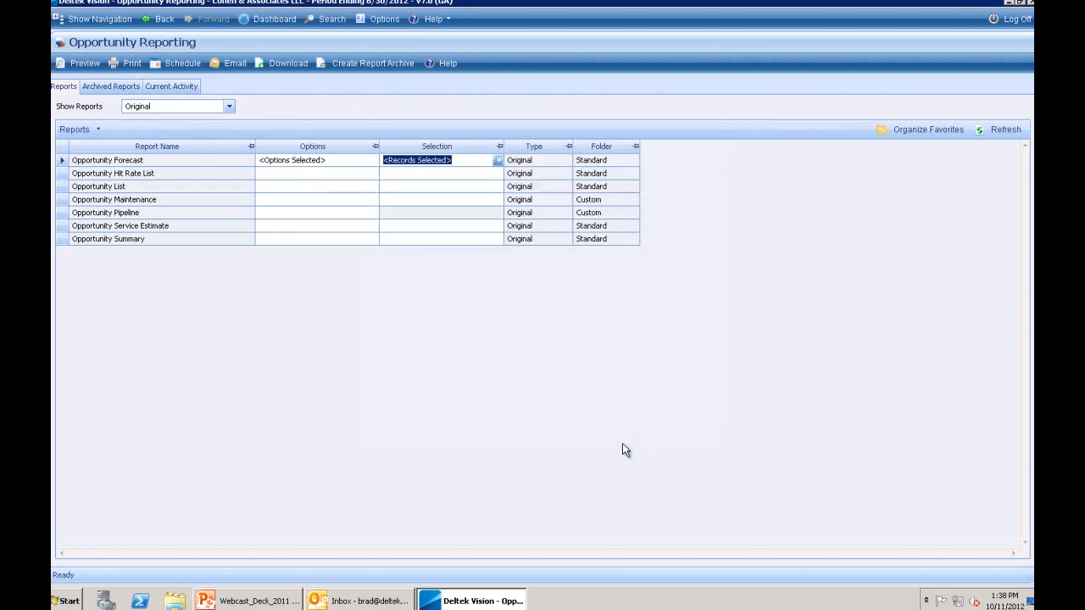
click(84, 64)
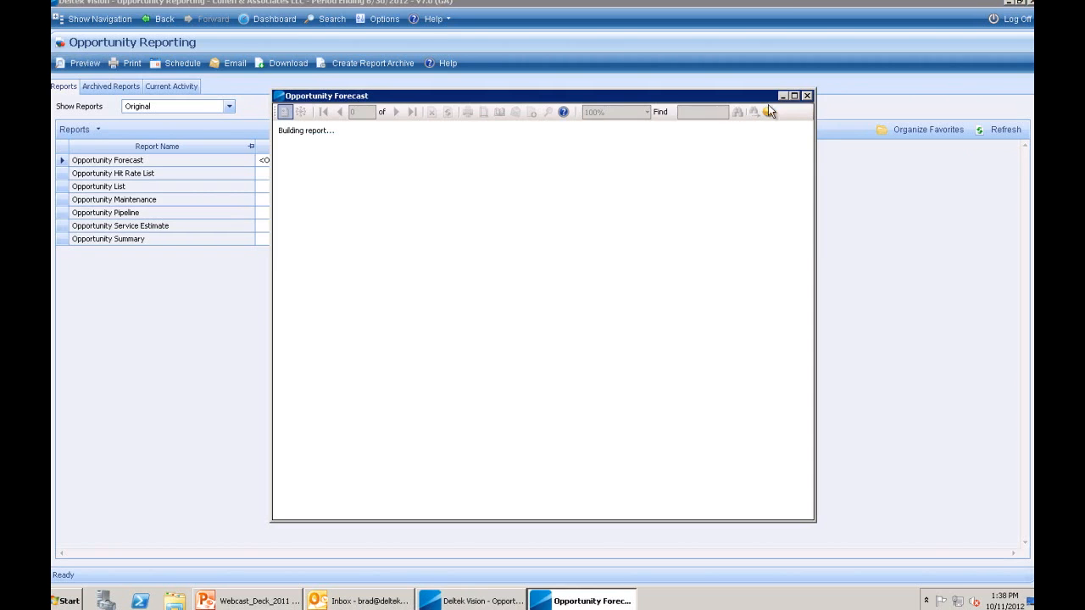
click(794, 96)
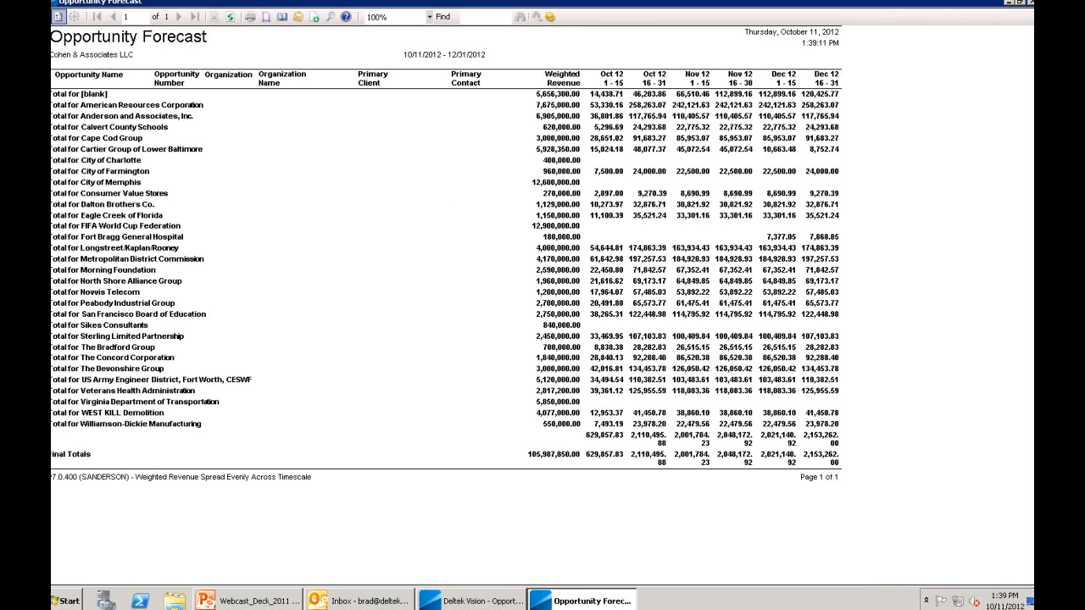
click(1030, 5)
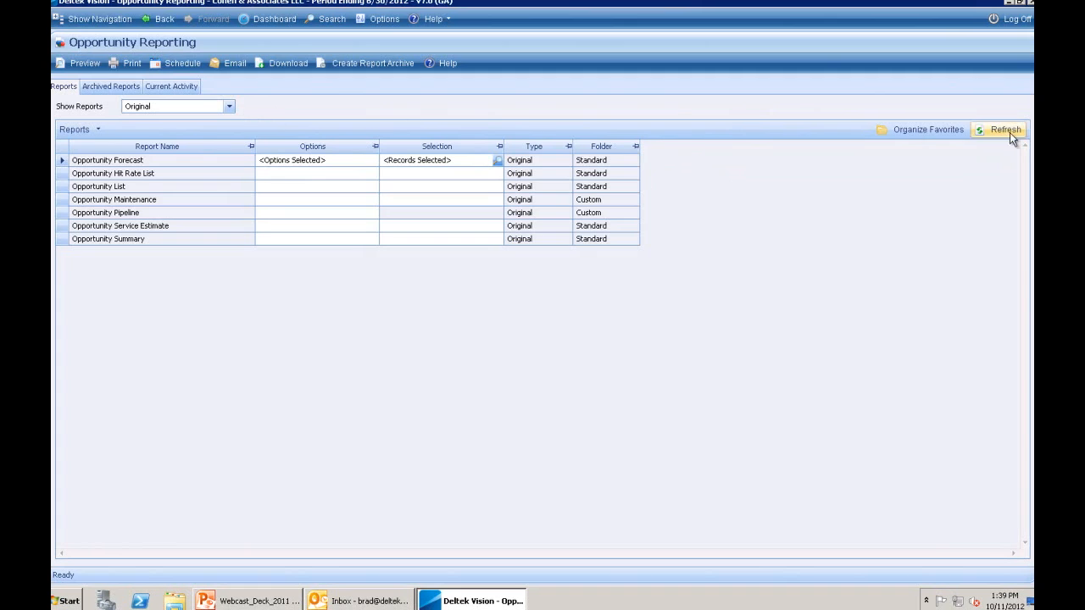
- Save the report settings as the personal favorite 'My Opp Forcast', then return to the dashboard
click(925, 135)
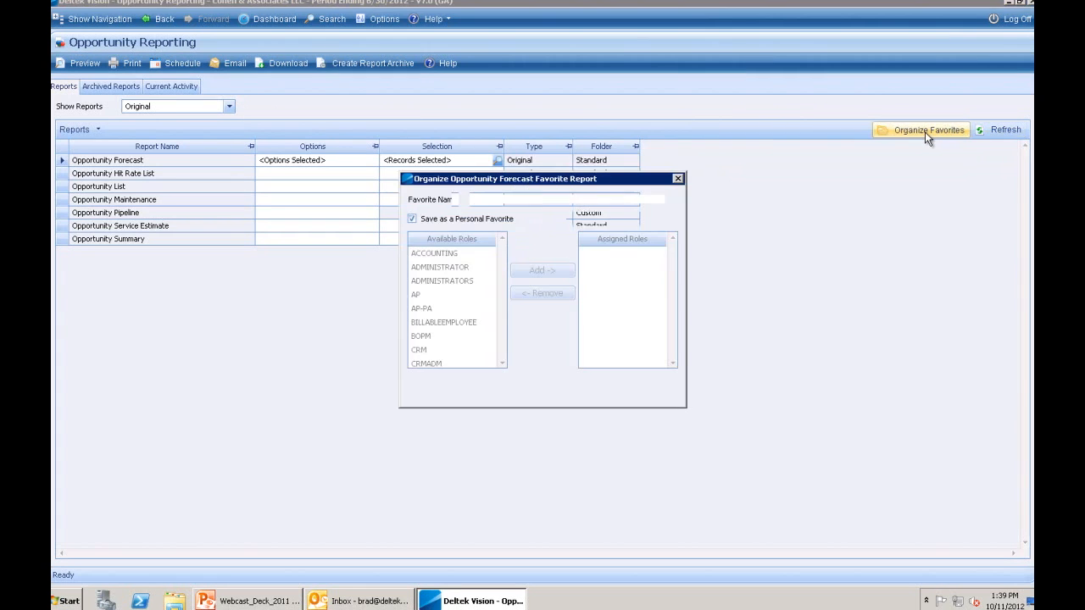
text(My Op)
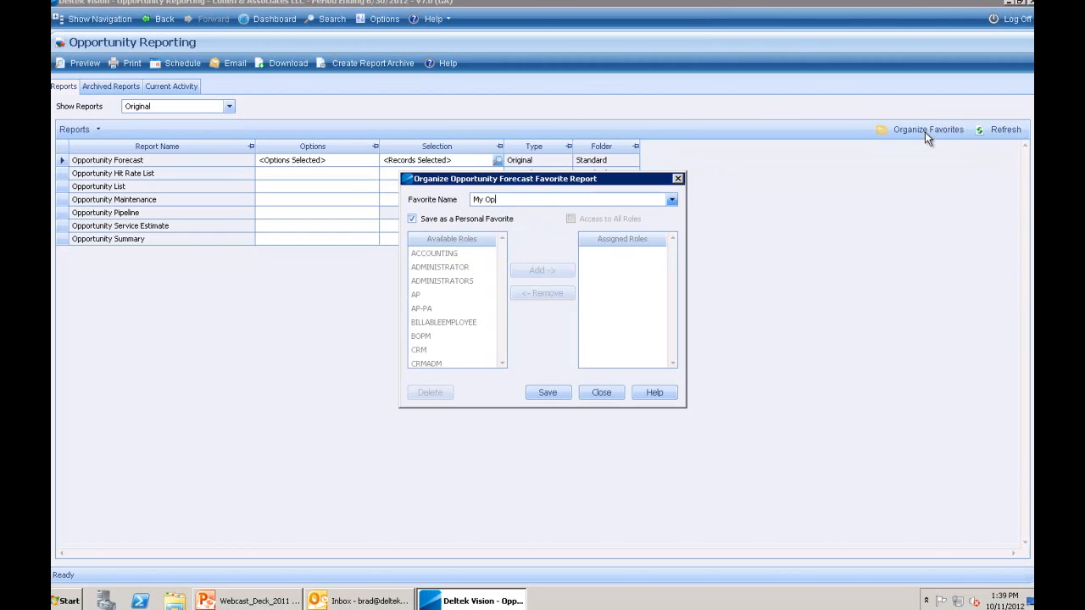
text(p Forcast)
click(550, 393)
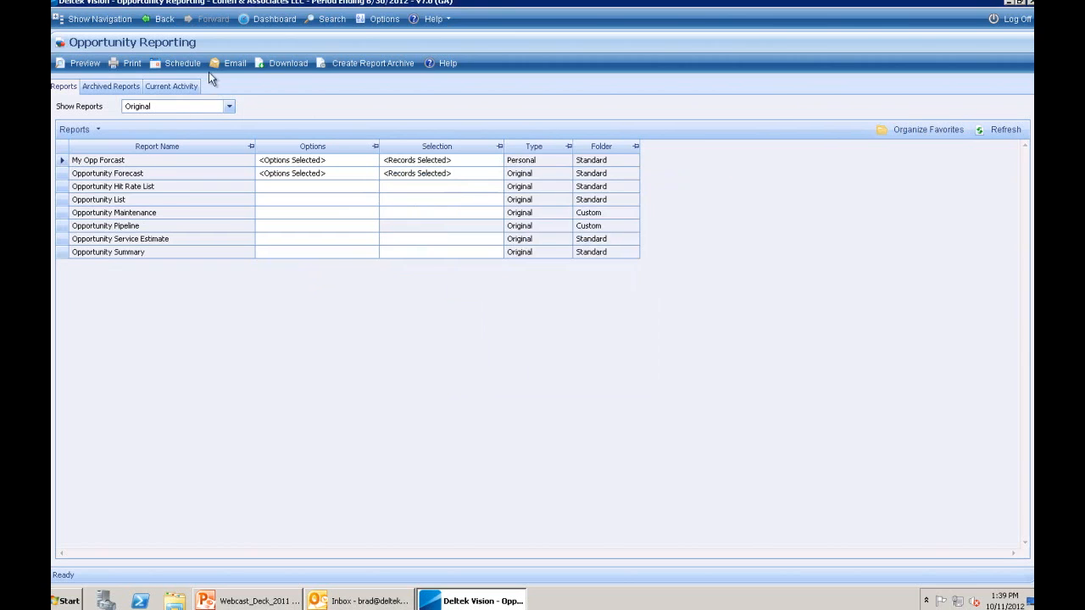
click(277, 20)
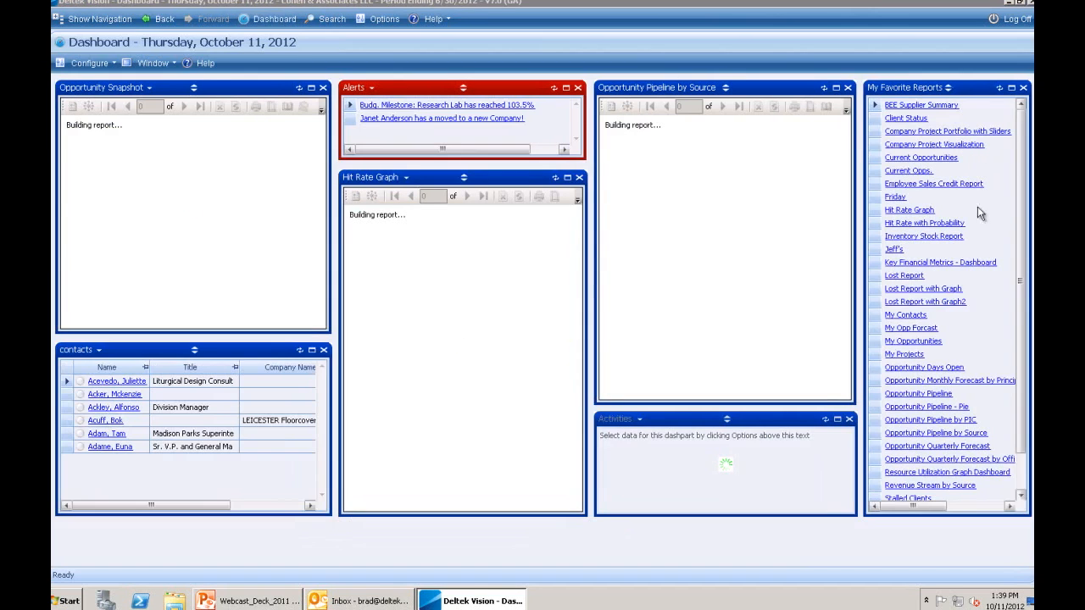
- Open the My Opp Forcast favorite report, then bring the Outlook inbox forward
click(909, 331)
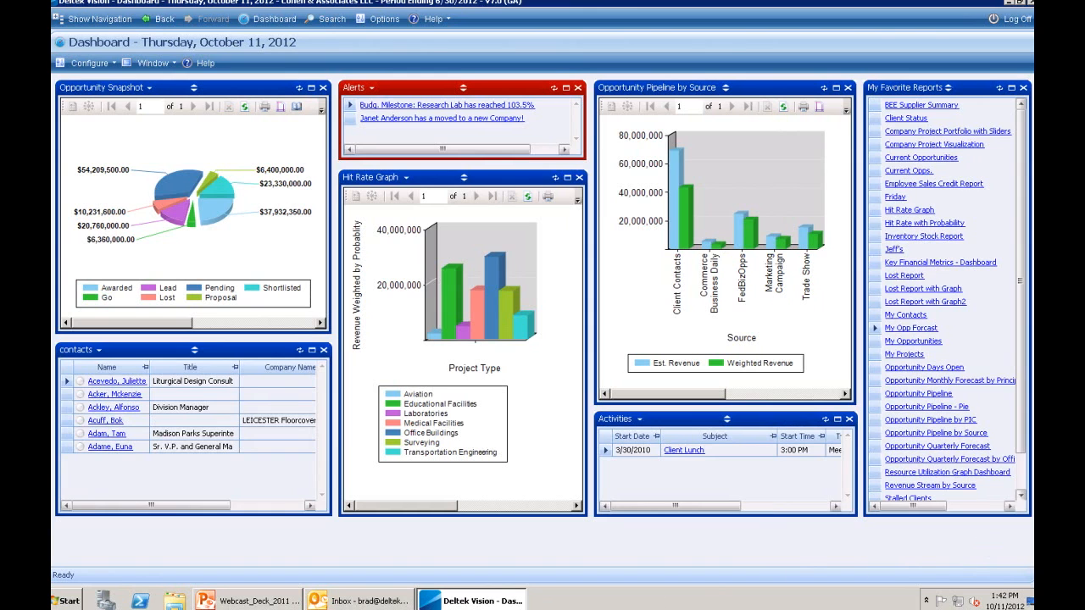
click(328, 601)
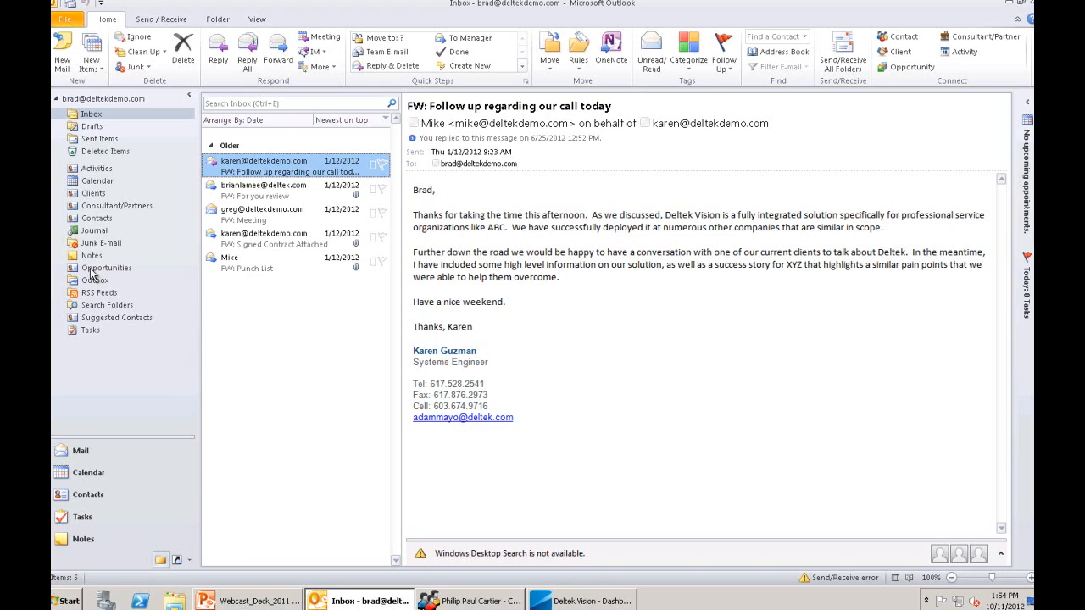
- Review the Cartier Group of Lower Baltimore contact and its Client lookup, then close the contact without changes
click(97, 219)
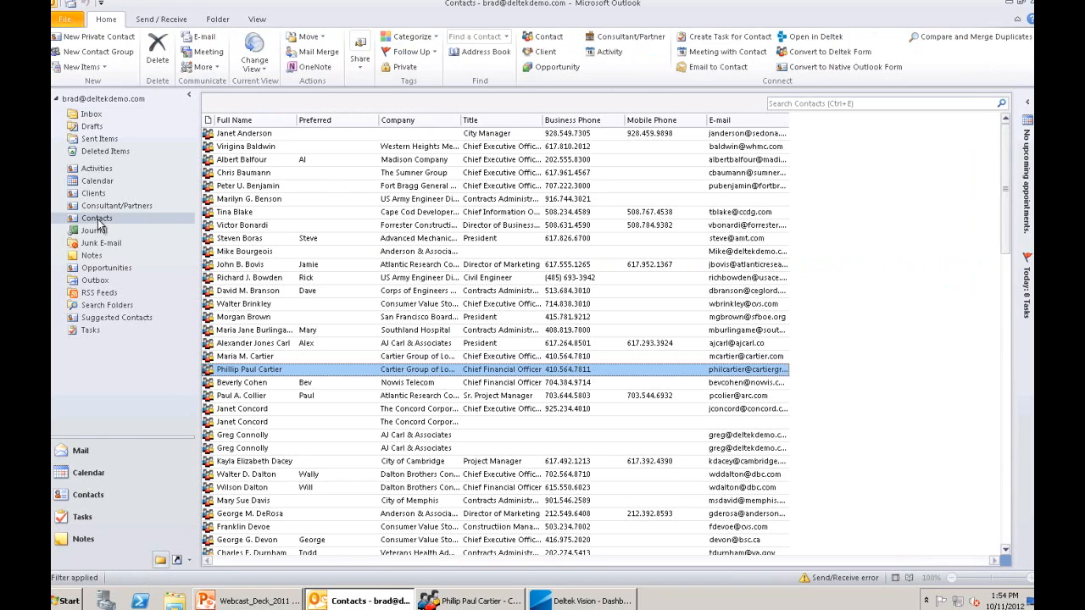
double_click(244, 370)
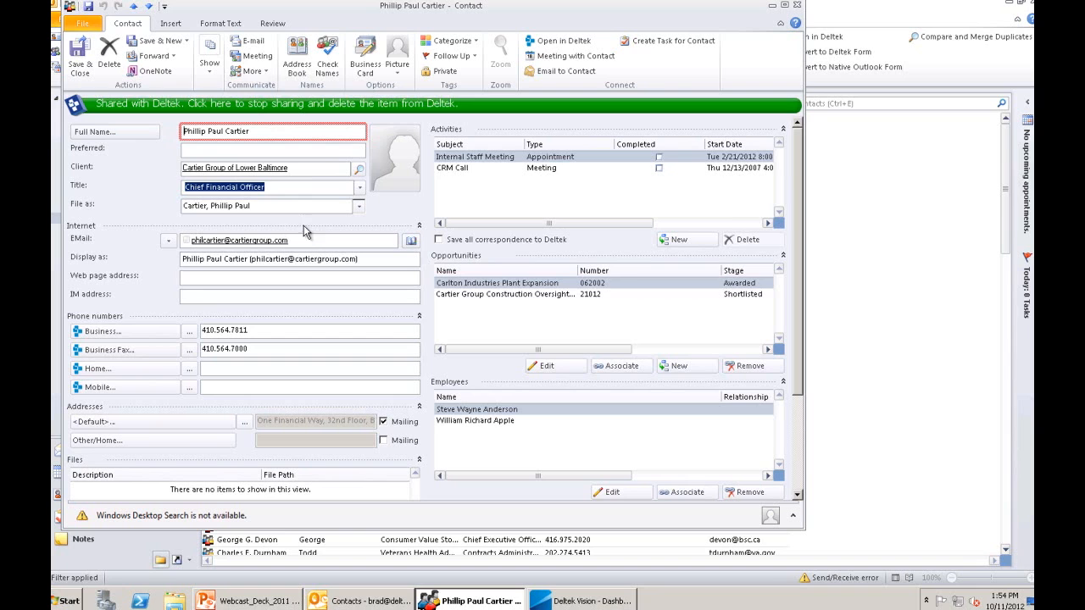
click(359, 172)
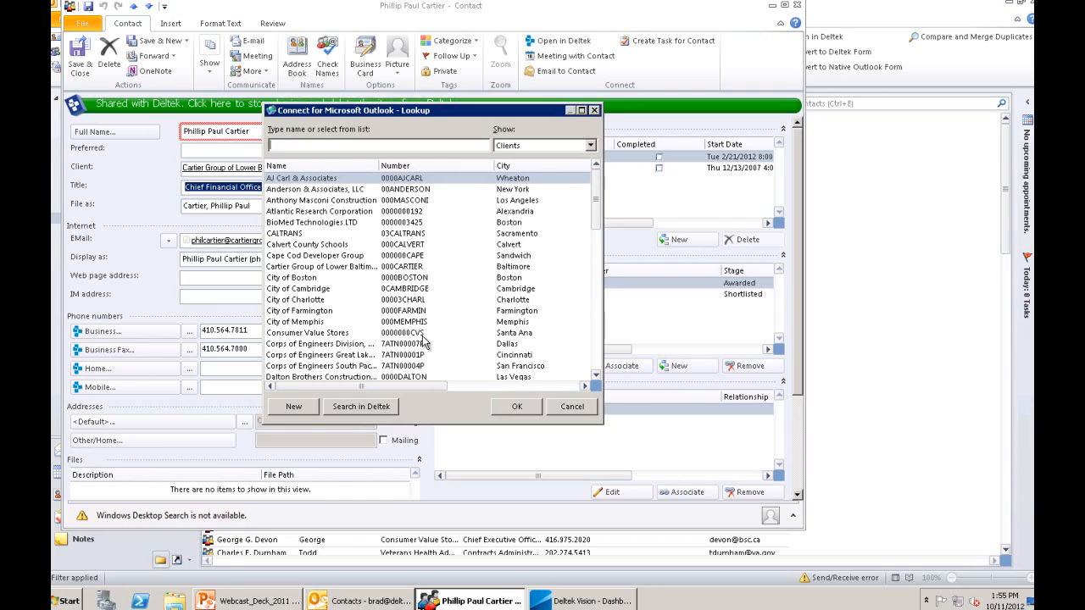
click(565, 406)
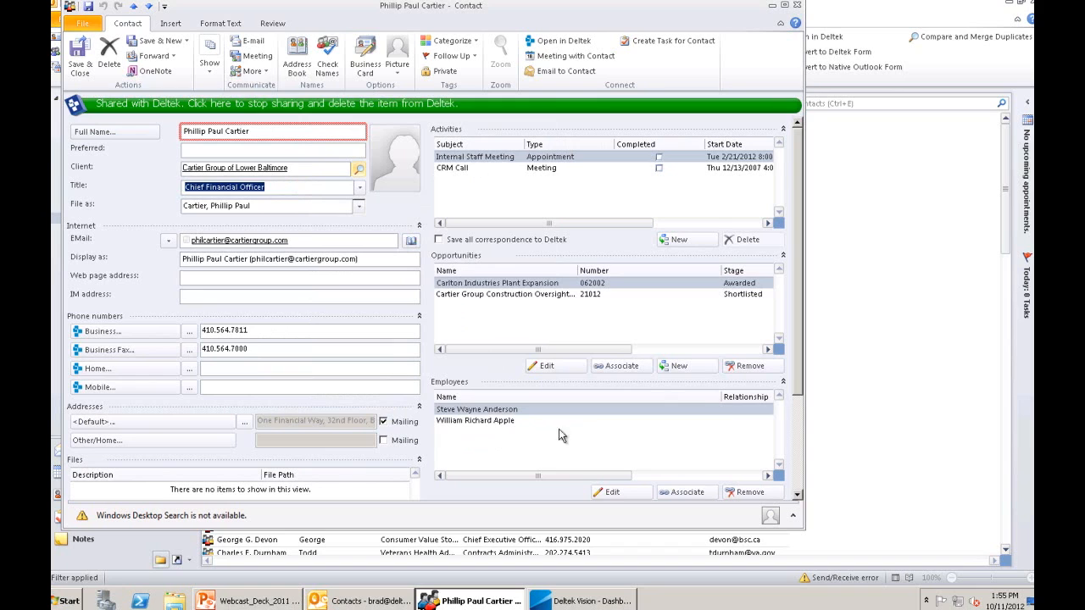
click(797, 466)
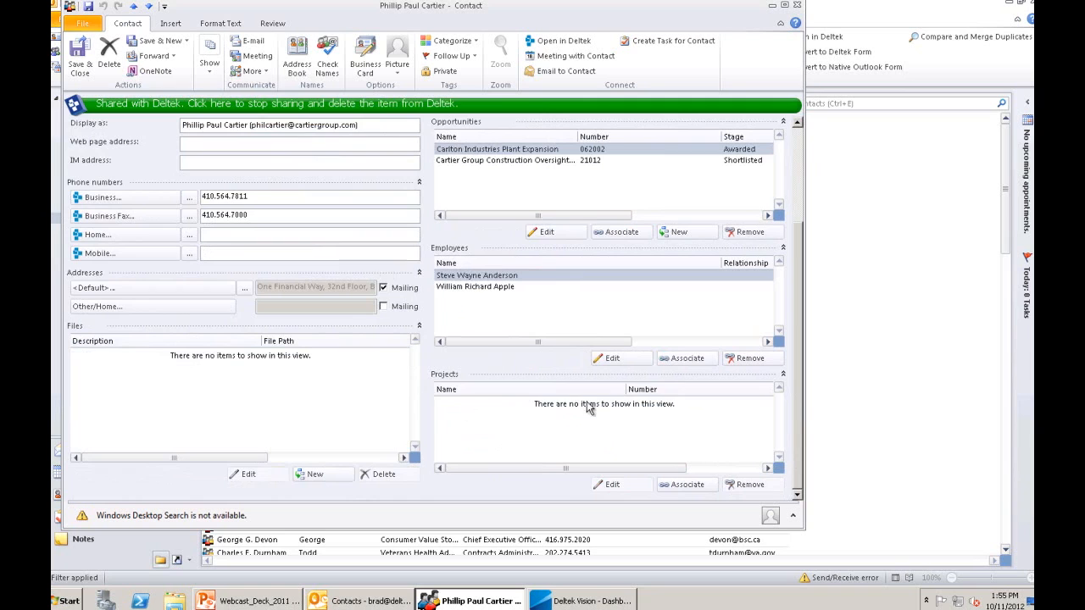
click(795, 174)
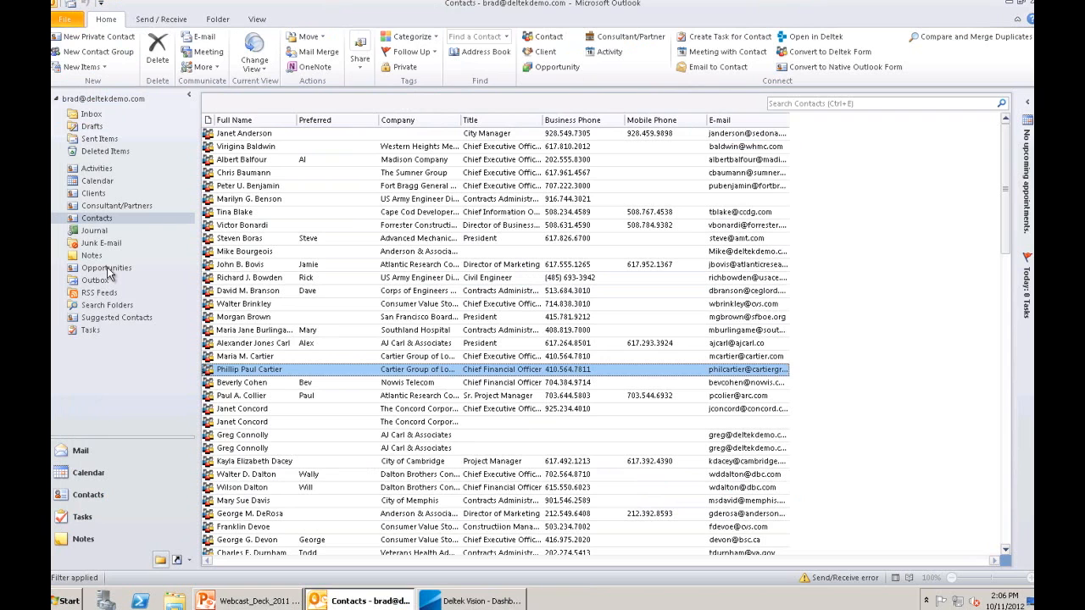
- Open the Adelphi Research Lab opportunity, leave its stage at Awarded, and close it
click(107, 268)
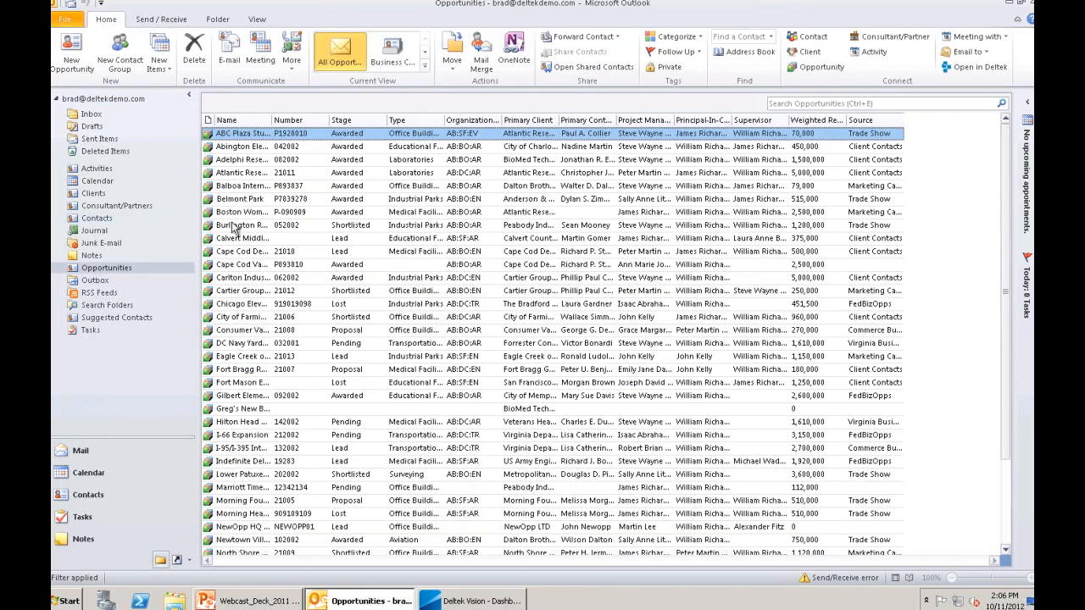
double_click(248, 161)
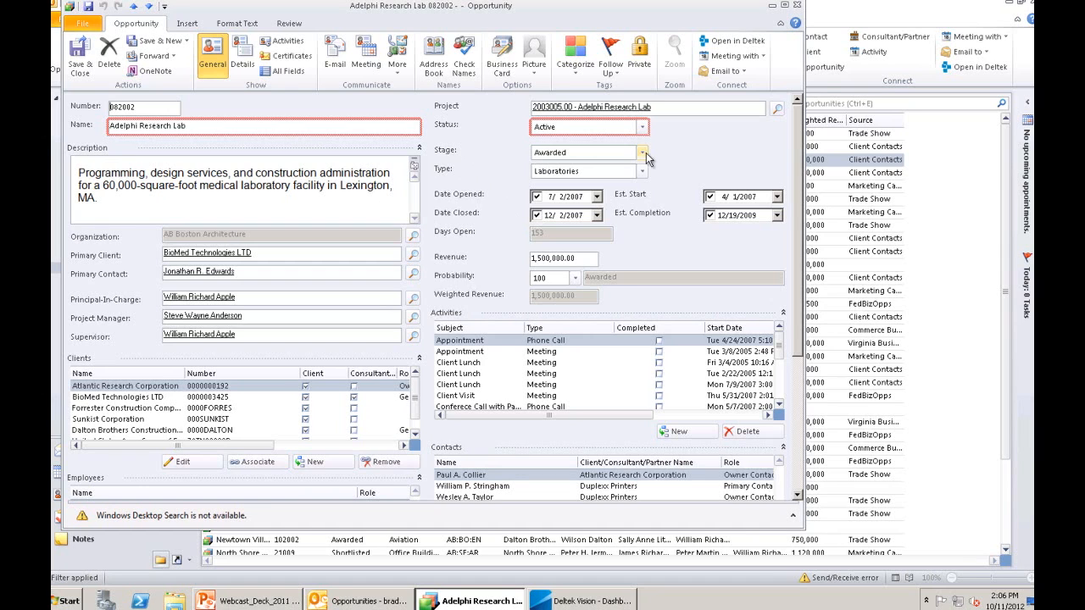
click(643, 155)
click(646, 156)
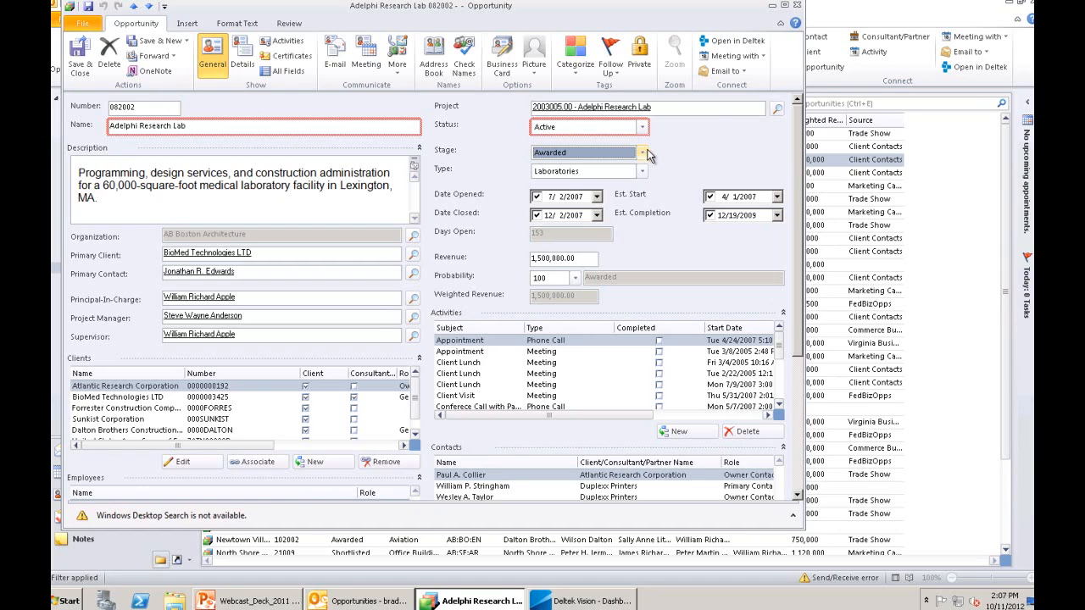
click(797, 5)
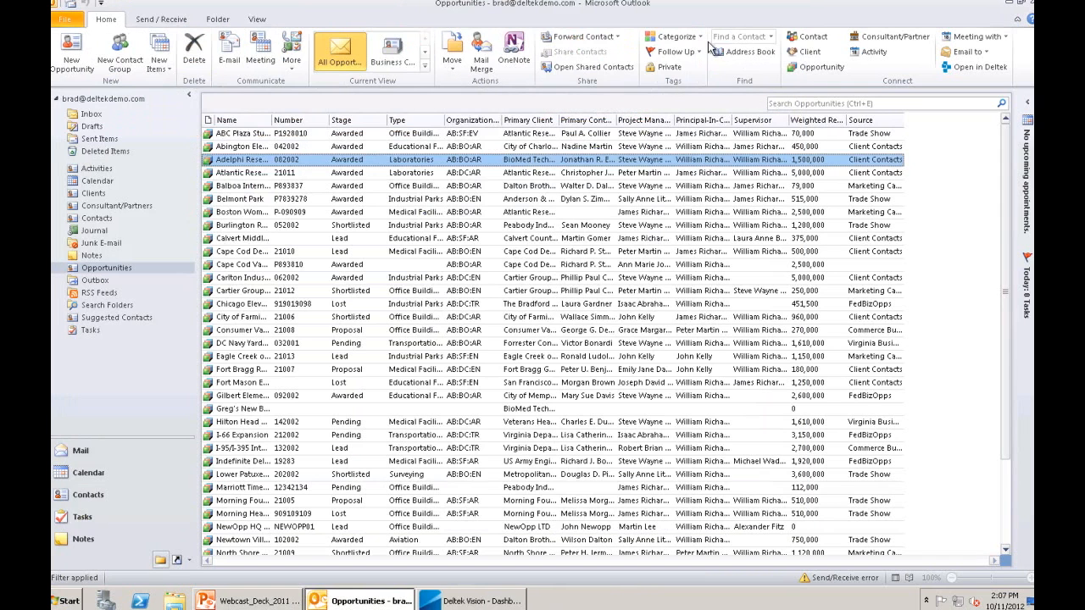
- Go back to the Inbox and close the sender's contact card without saving
click(92, 116)
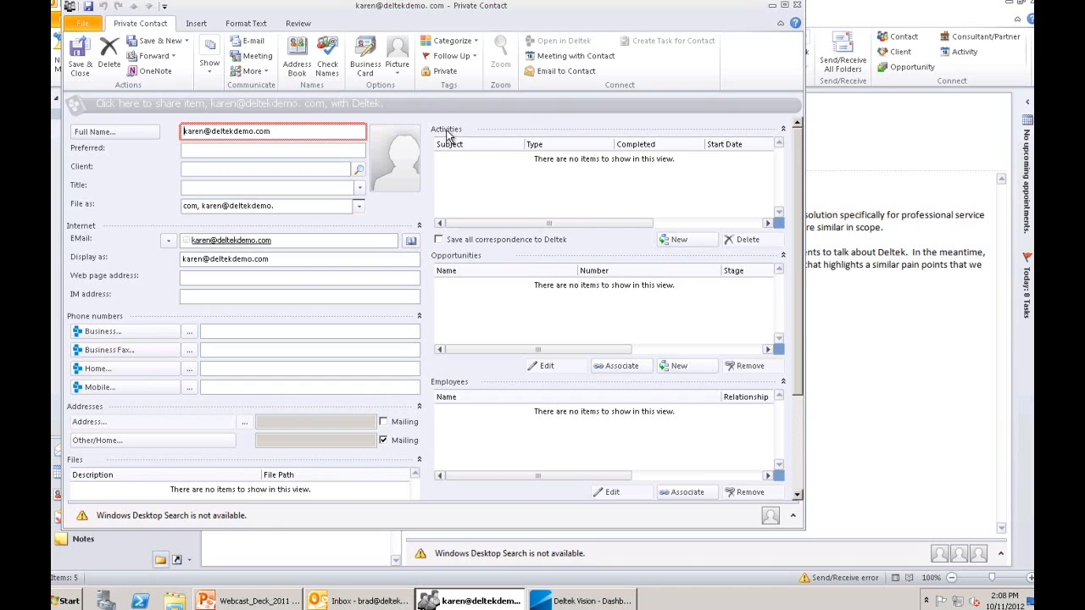
click(797, 5)
click(544, 327)
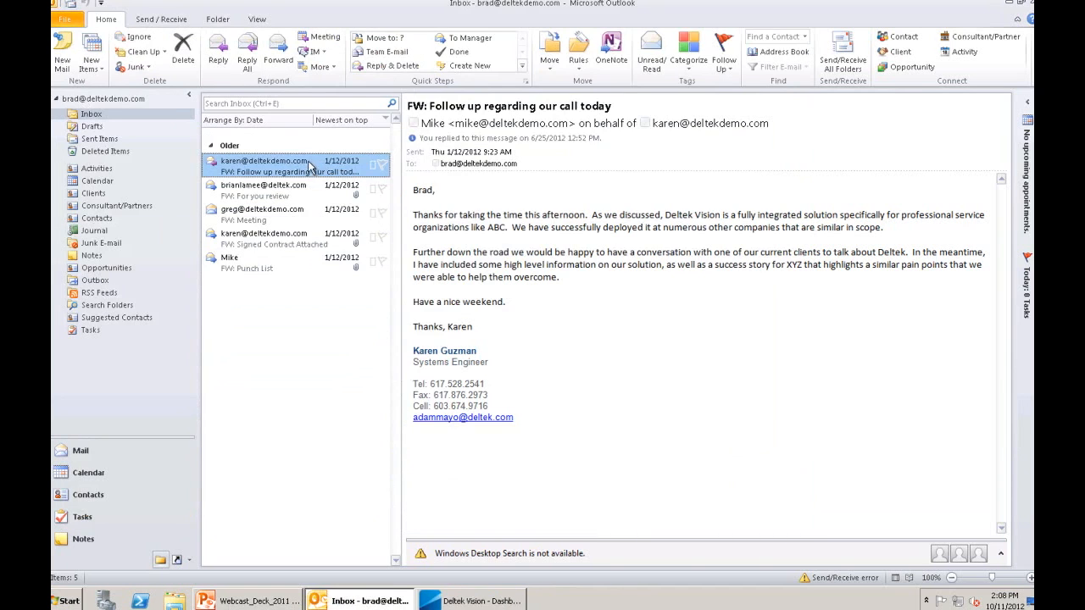
double_click(308, 170)
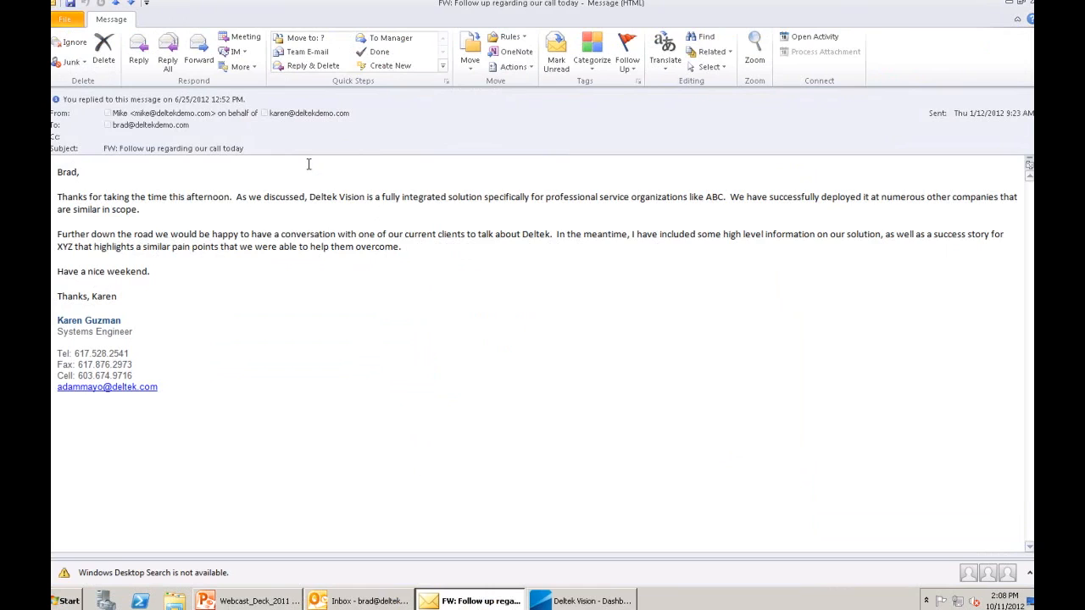
click(817, 38)
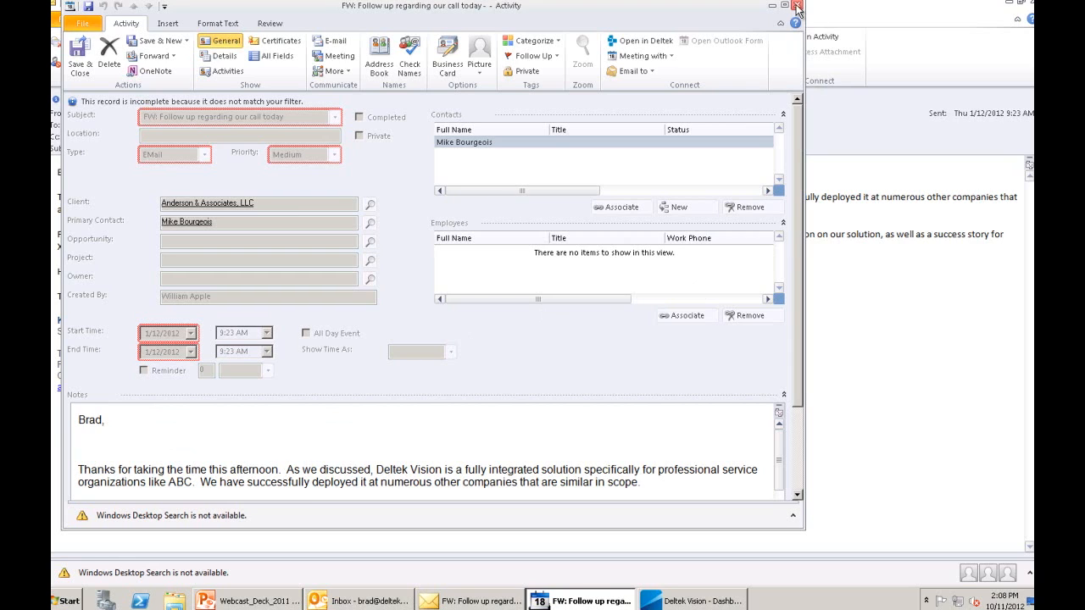
click(796, 6)
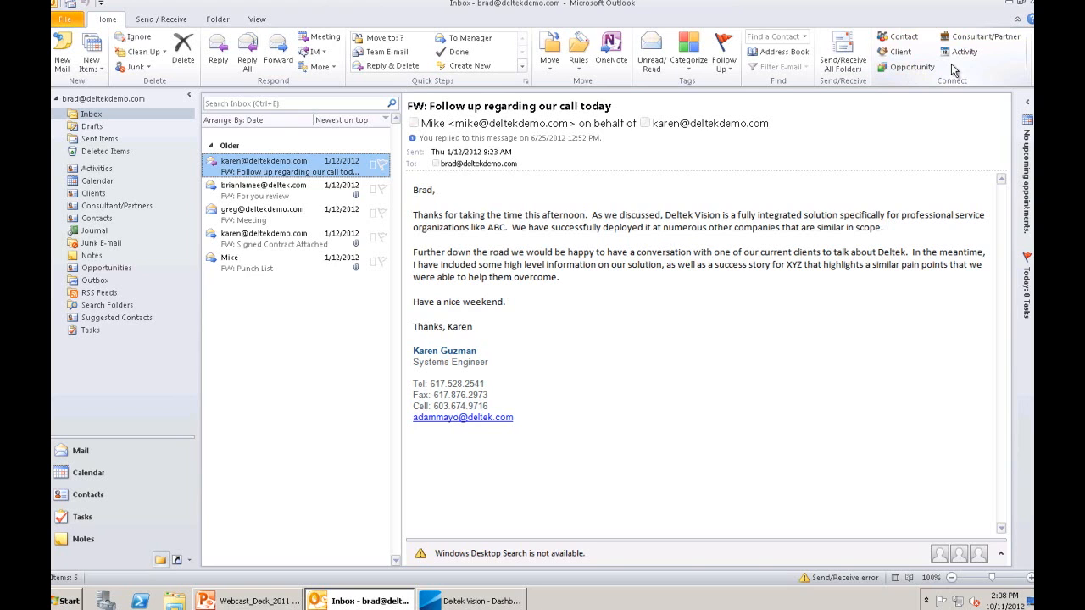
click(913, 68)
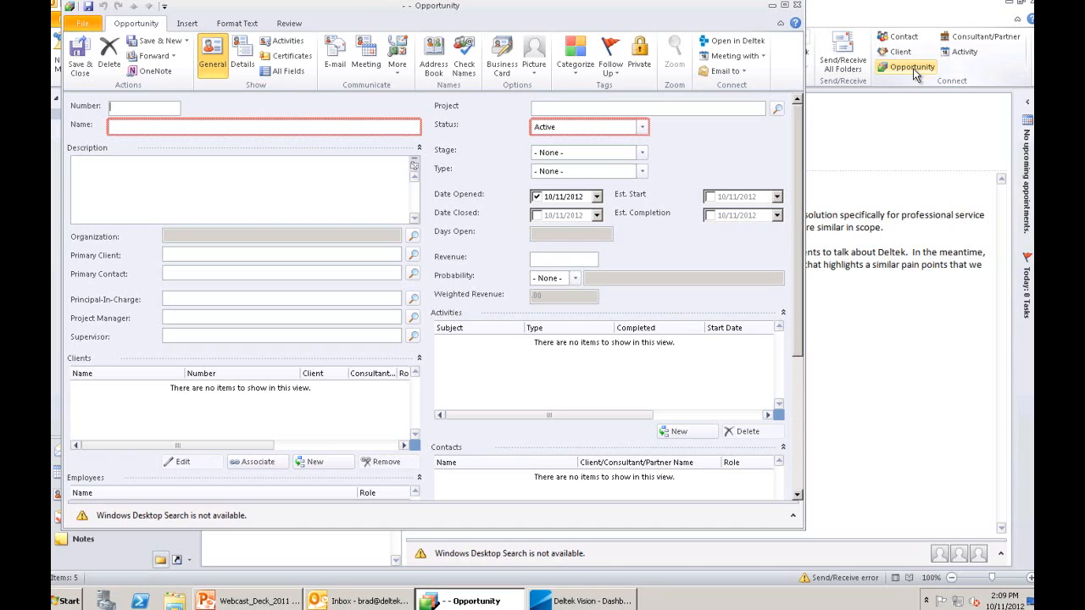
key(Escape)
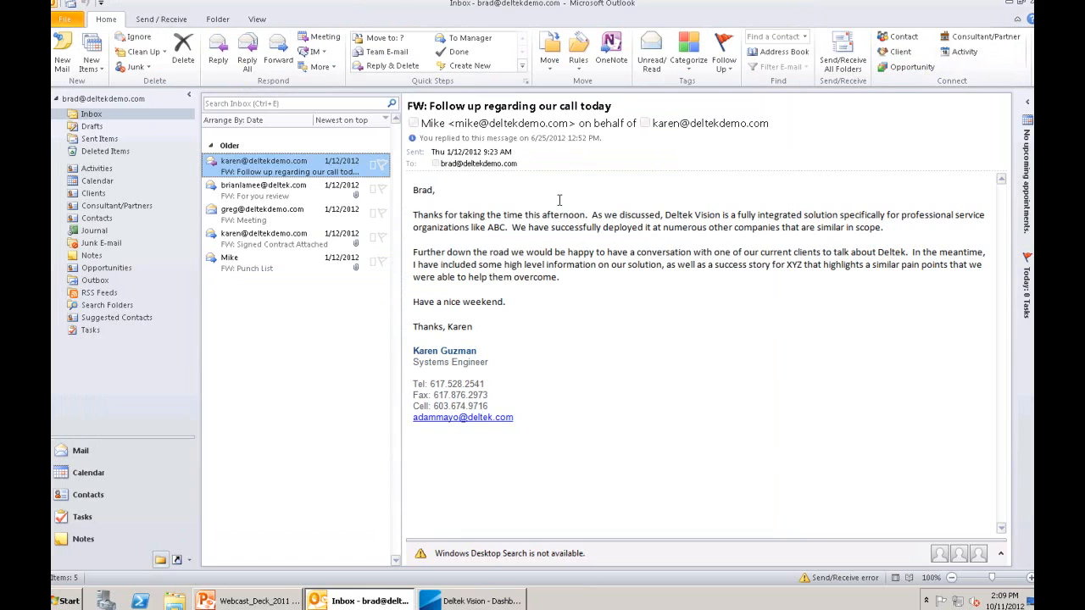
- Create an 11:00 AM appointment on October 11, 2012 and share it with Deltek
click(96, 182)
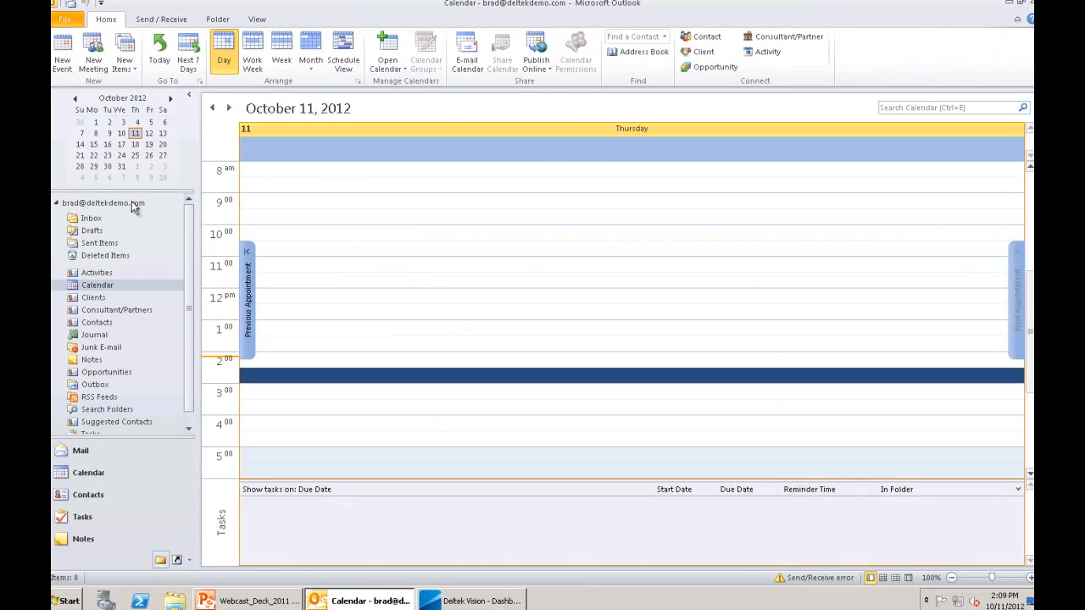
double_click(316, 268)
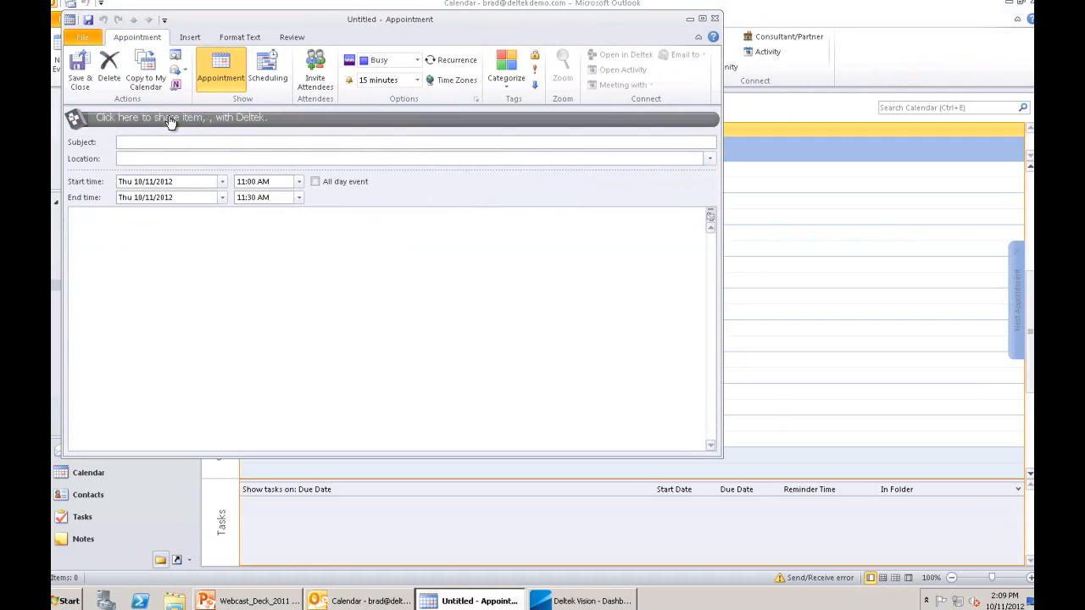
click(170, 121)
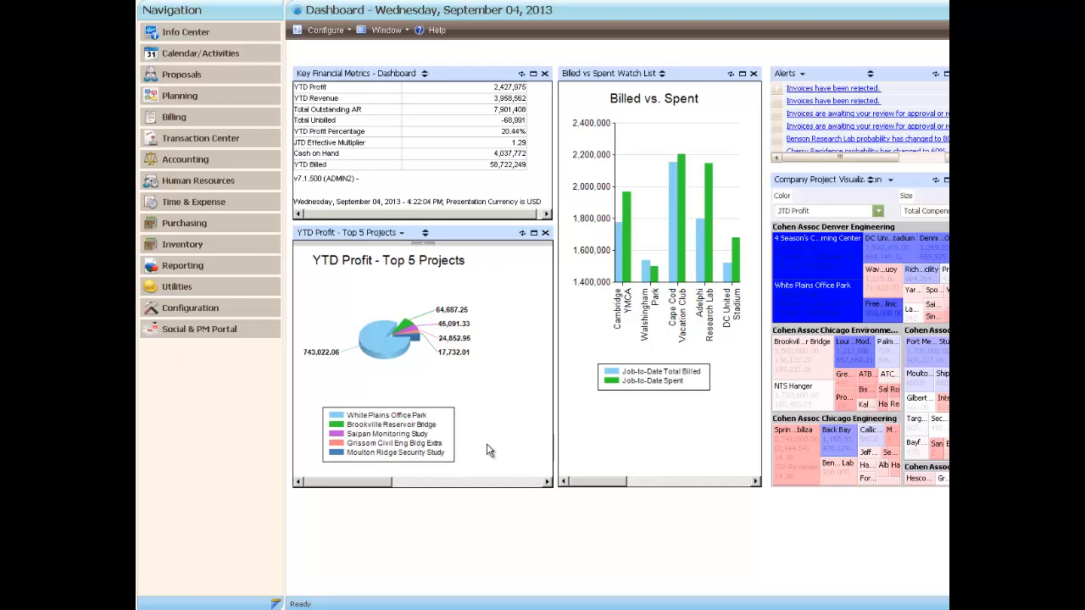
- Open Configuration > Merge Templates and review the available template types
click(191, 308)
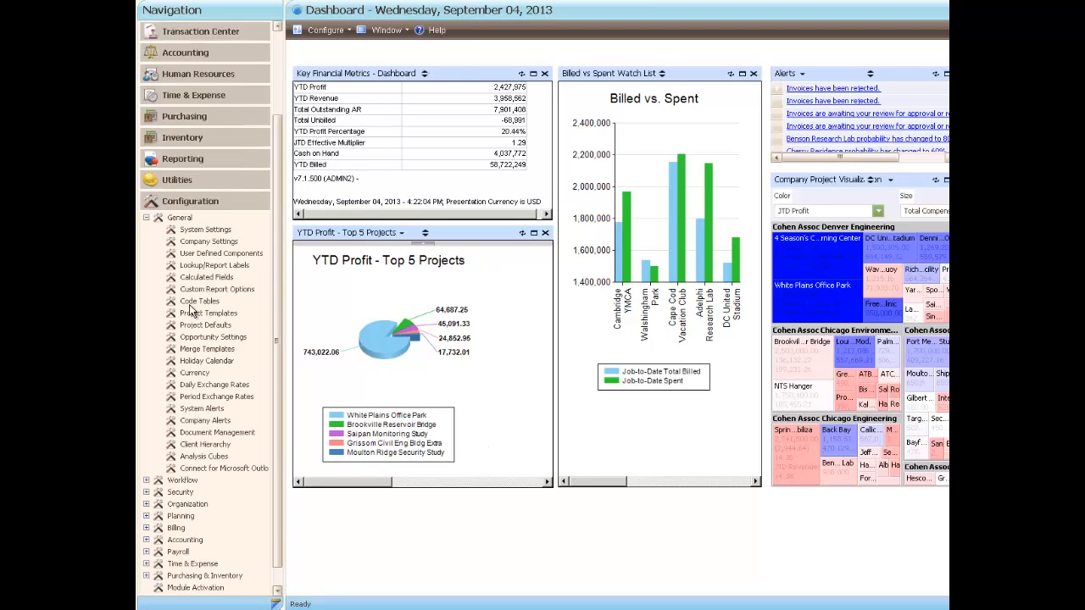
click(211, 349)
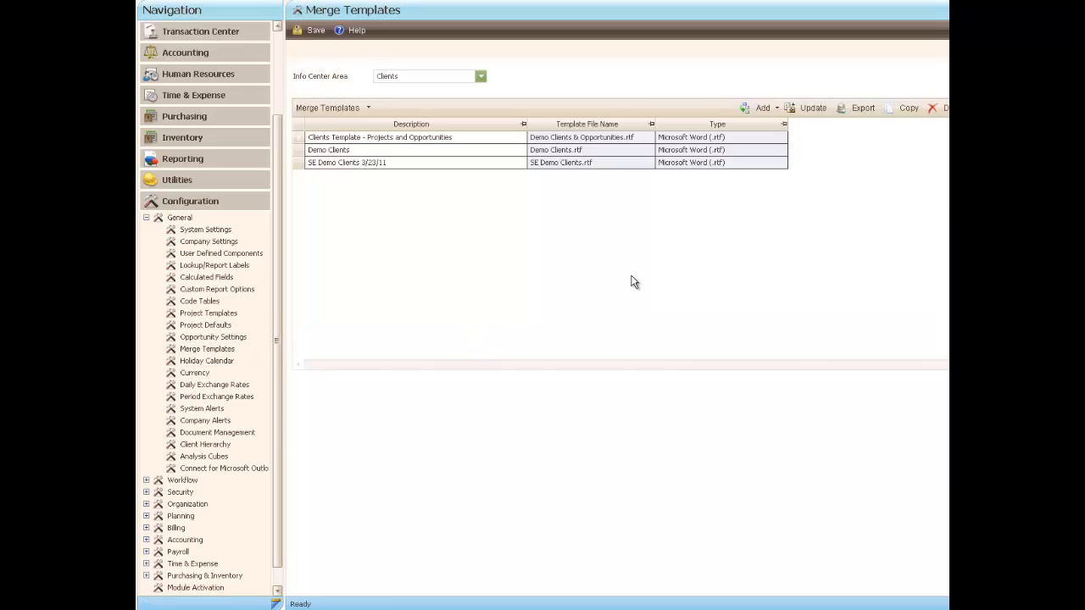
click(778, 109)
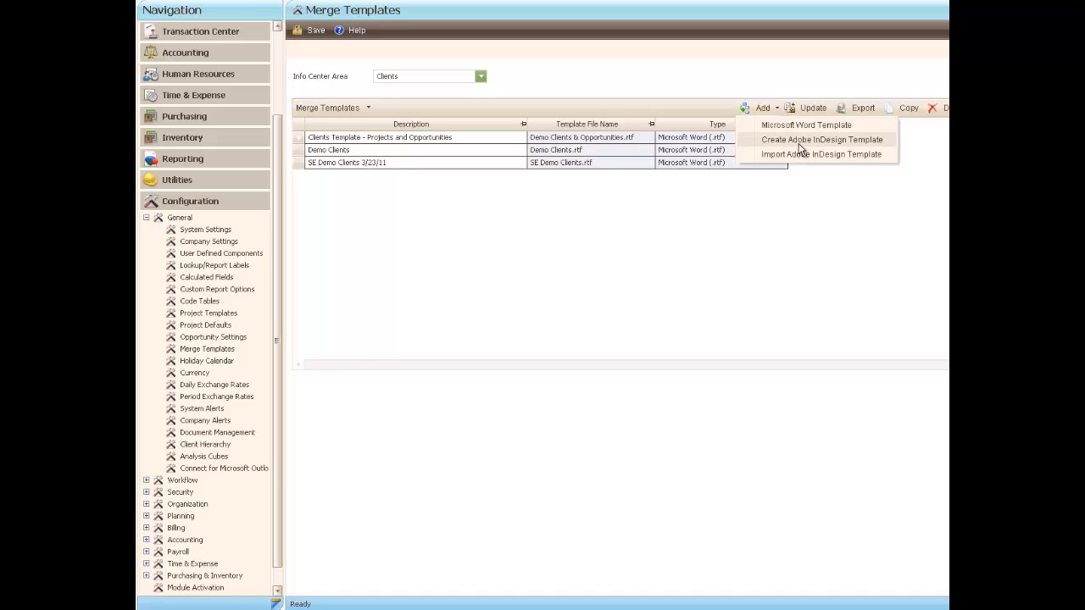
click(816, 117)
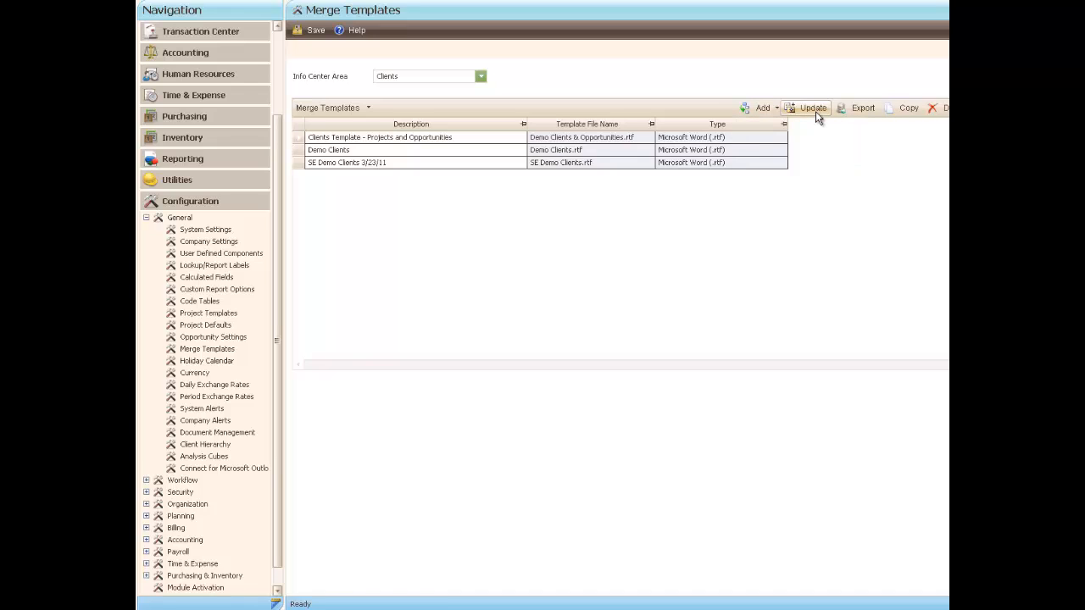
- Filter to Projects templates and open Sample Project Experience in InDesign via Update
click(481, 78)
click(480, 167)
click(481, 167)
scroll(417, 155, down, 1)
click(394, 140)
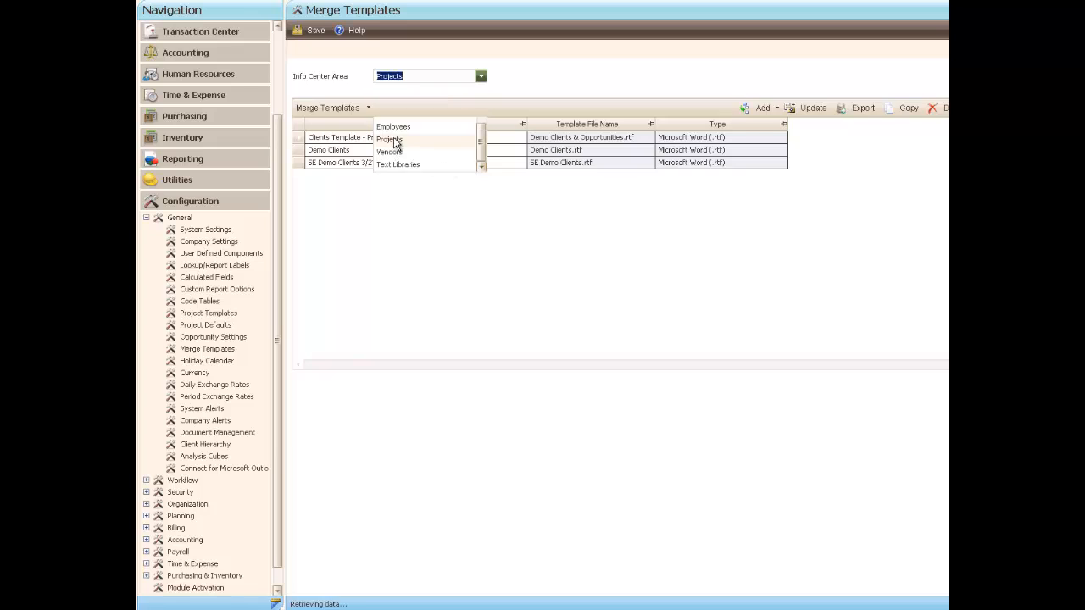
click(301, 203)
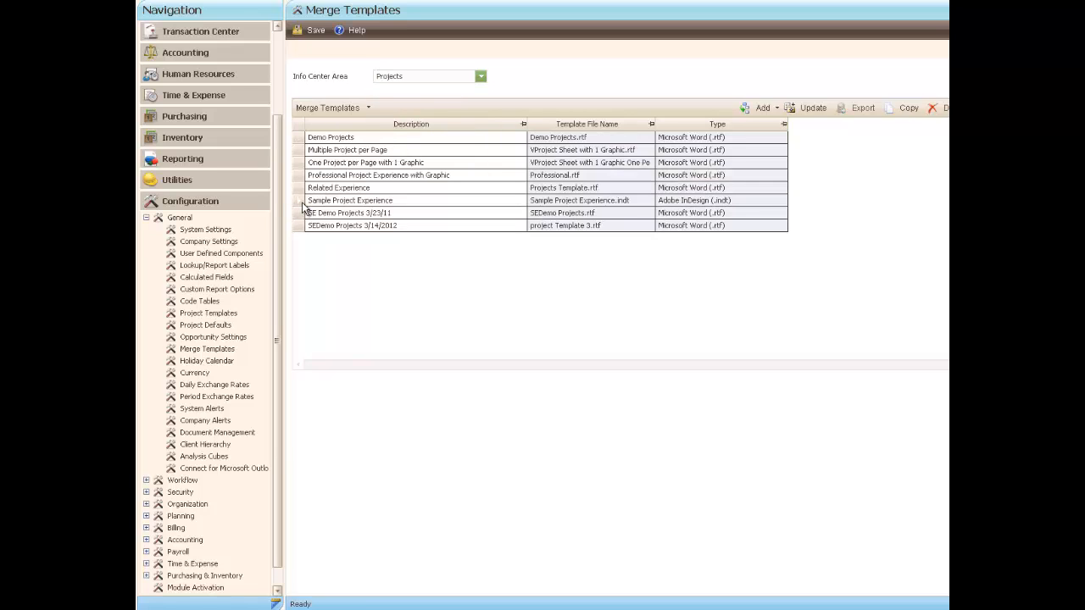
click(812, 110)
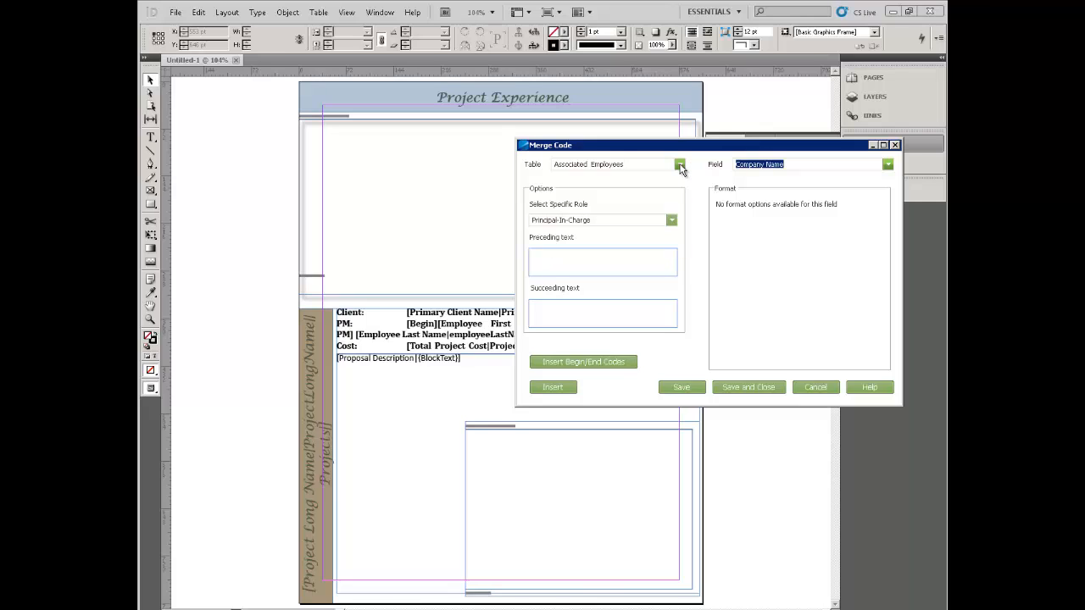
- Define a merge code with table Associated Employees, field Create Date, role Principal-In-Charge
click(680, 165)
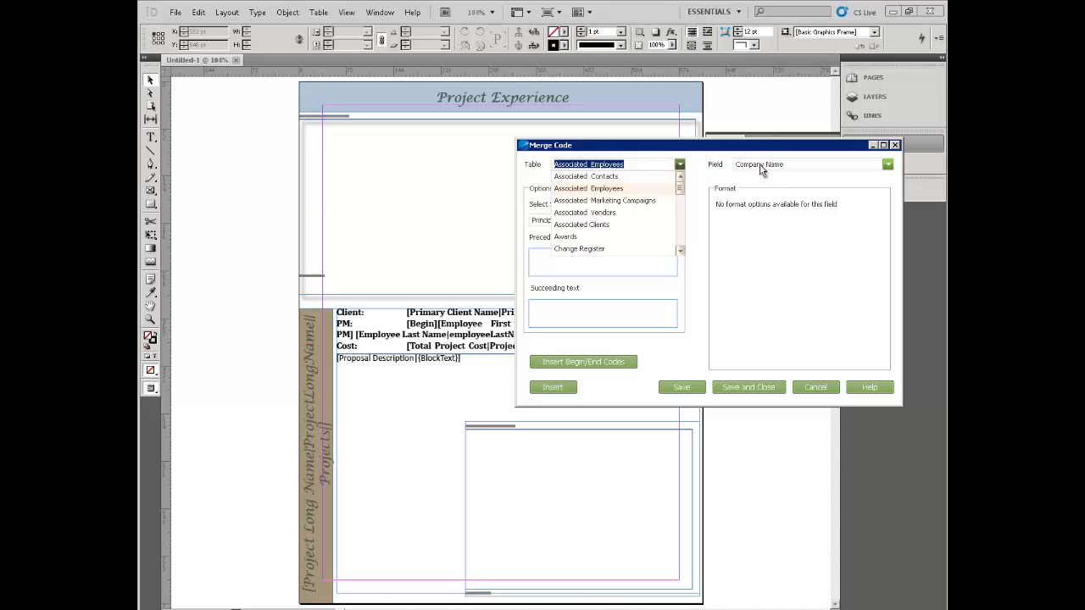
click(888, 167)
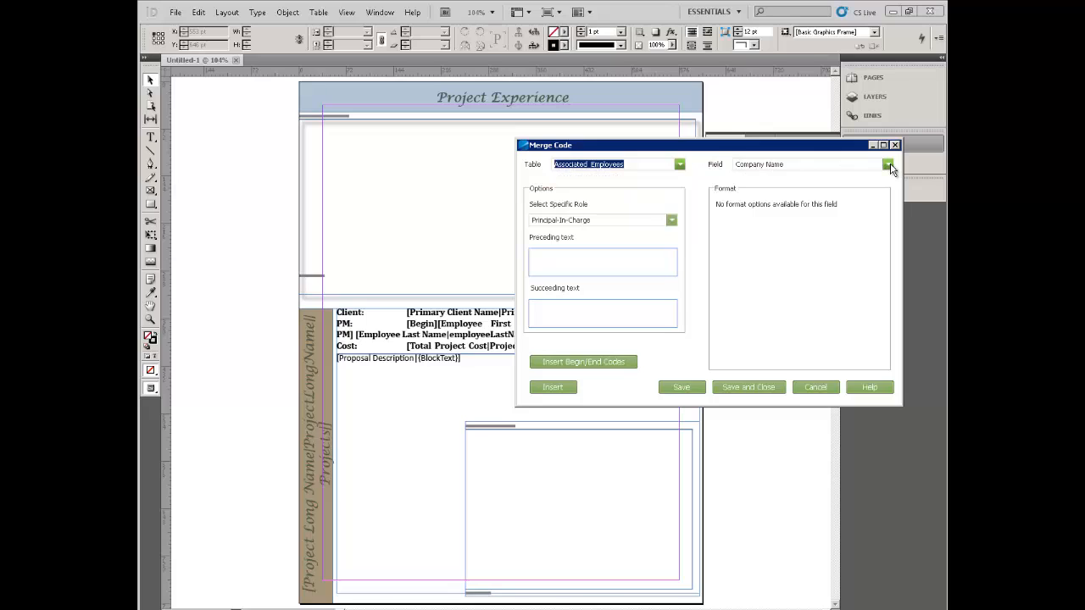
click(888, 165)
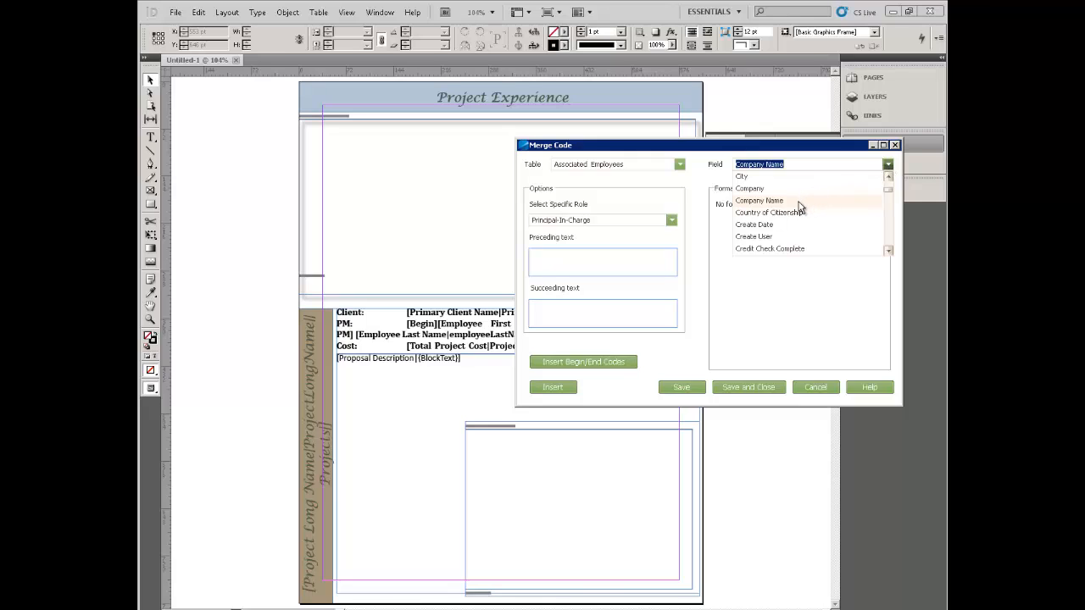
click(754, 225)
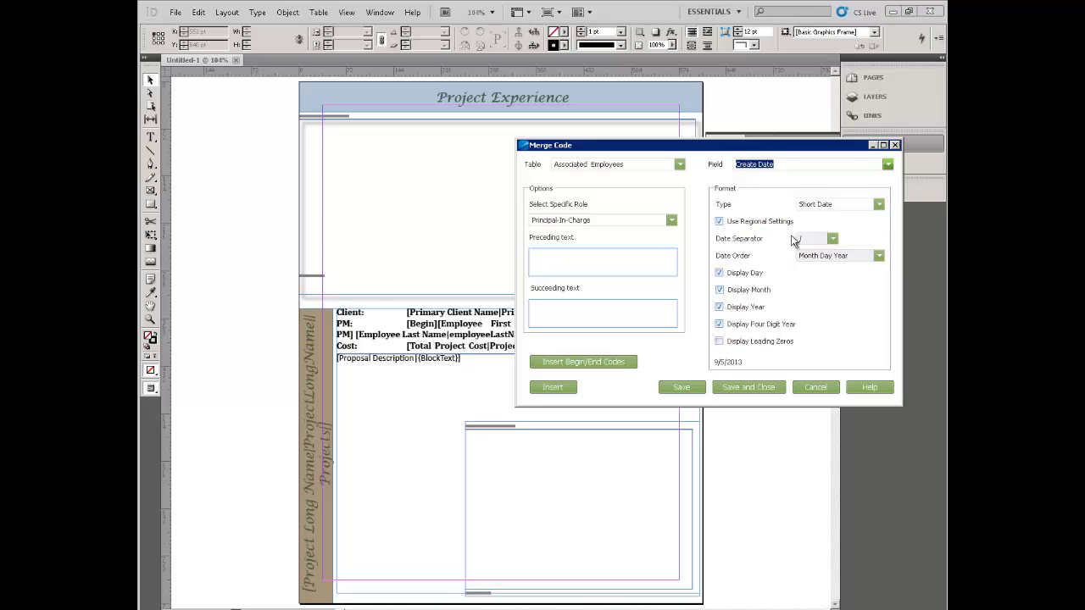
click(671, 221)
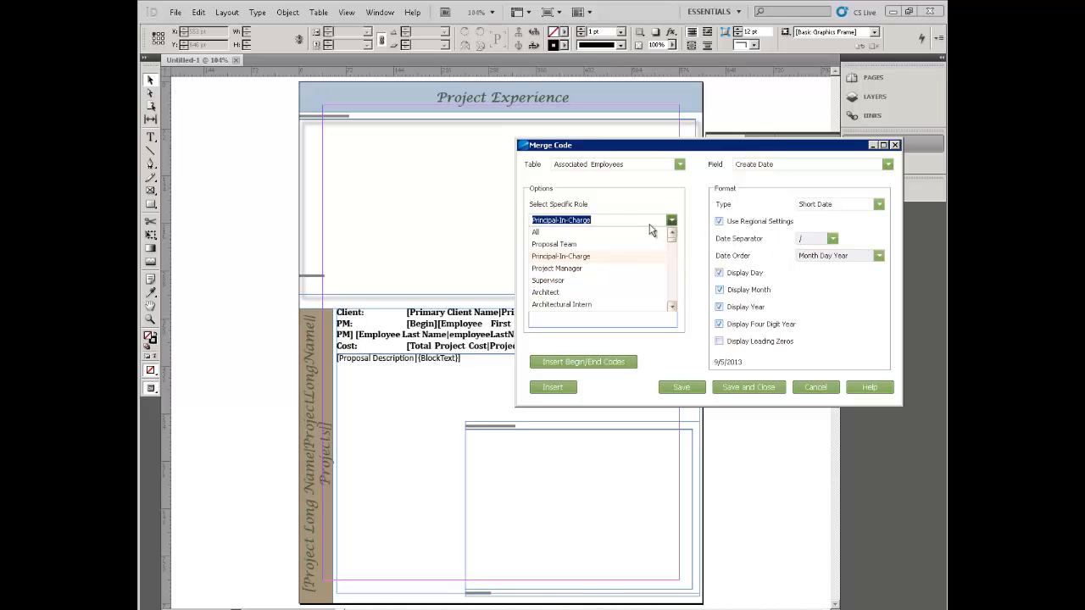
click(577, 257)
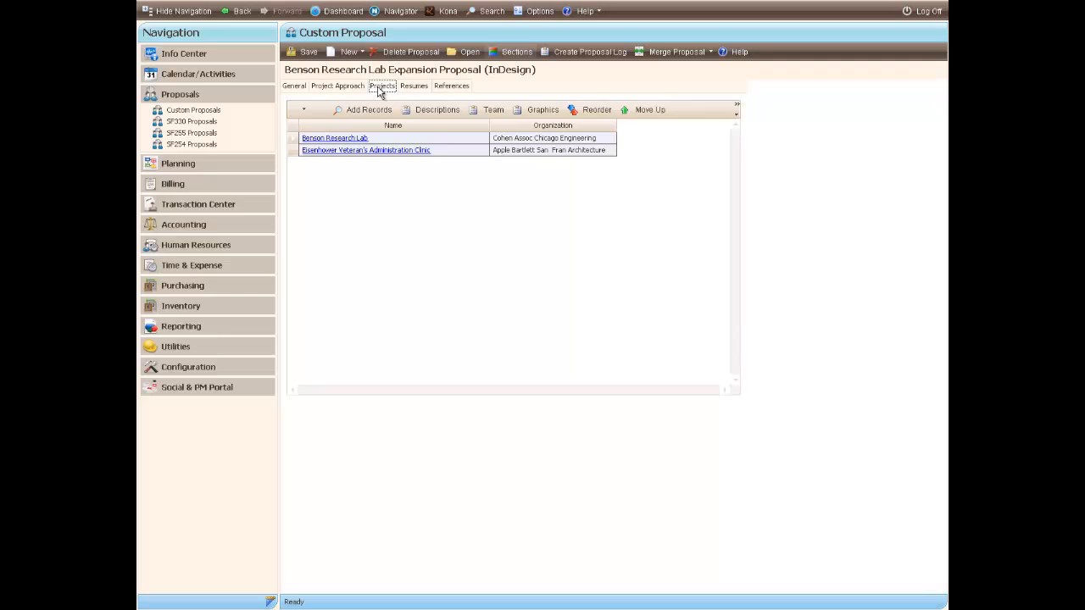
- Check the section configuration, then run Merge Current Section on Projects to produce Projects.indd
click(517, 52)
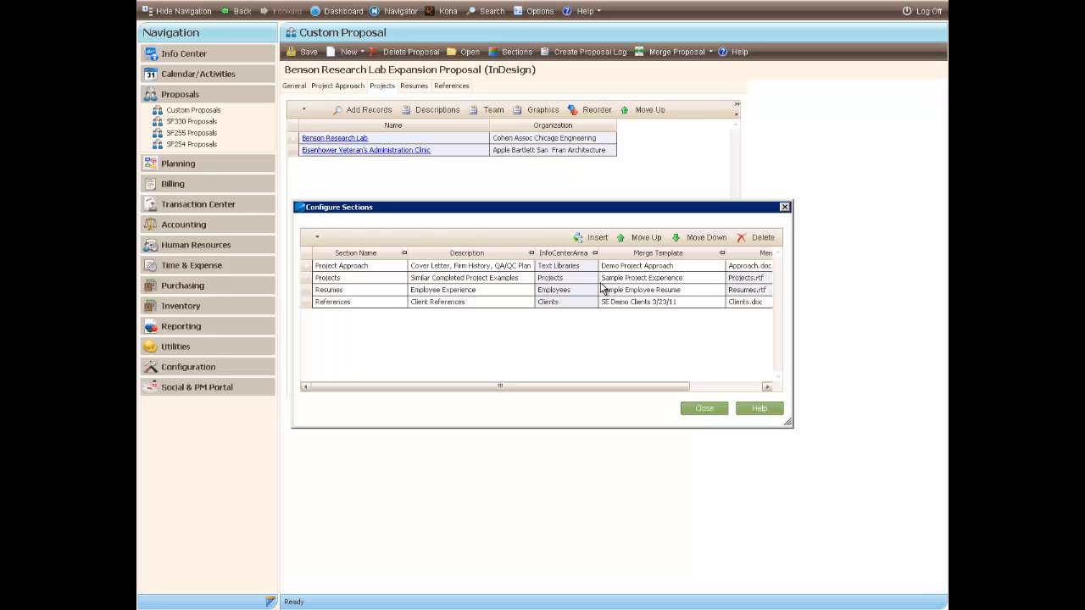
click(704, 410)
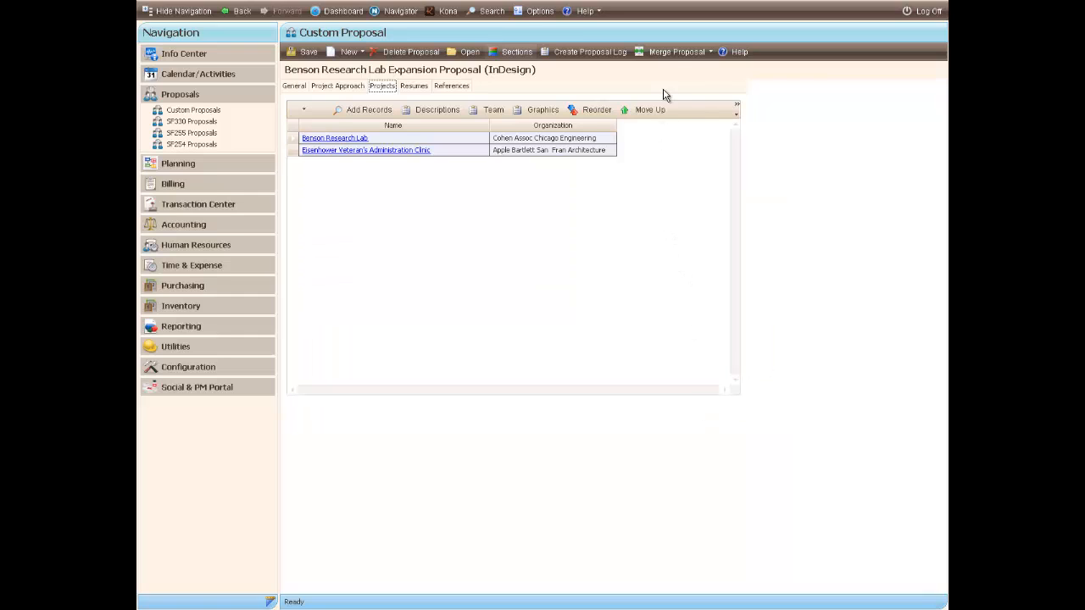
click(674, 52)
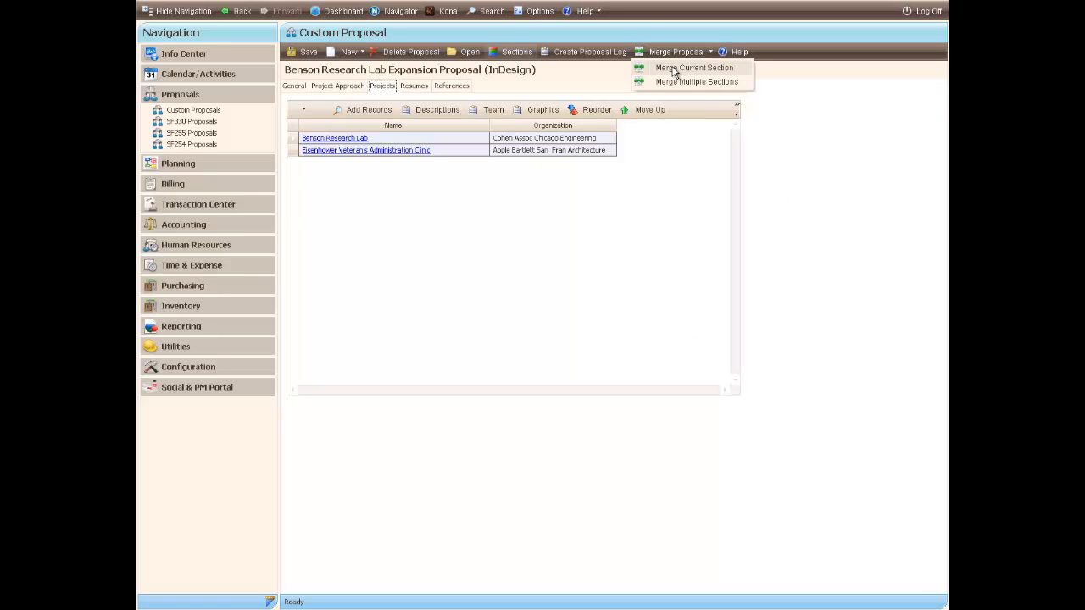
click(674, 71)
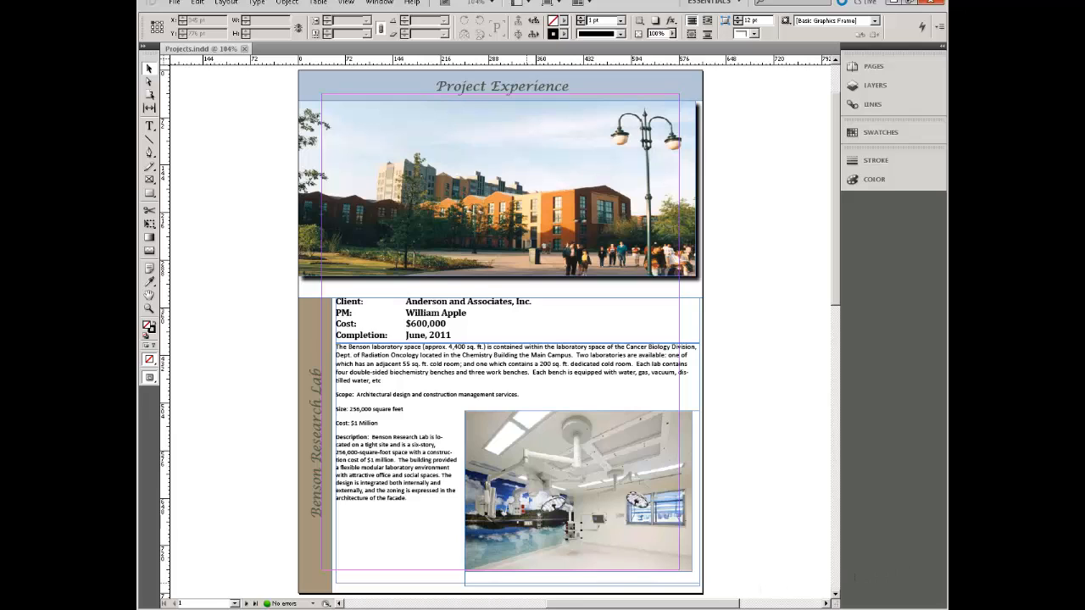
click(390, 609)
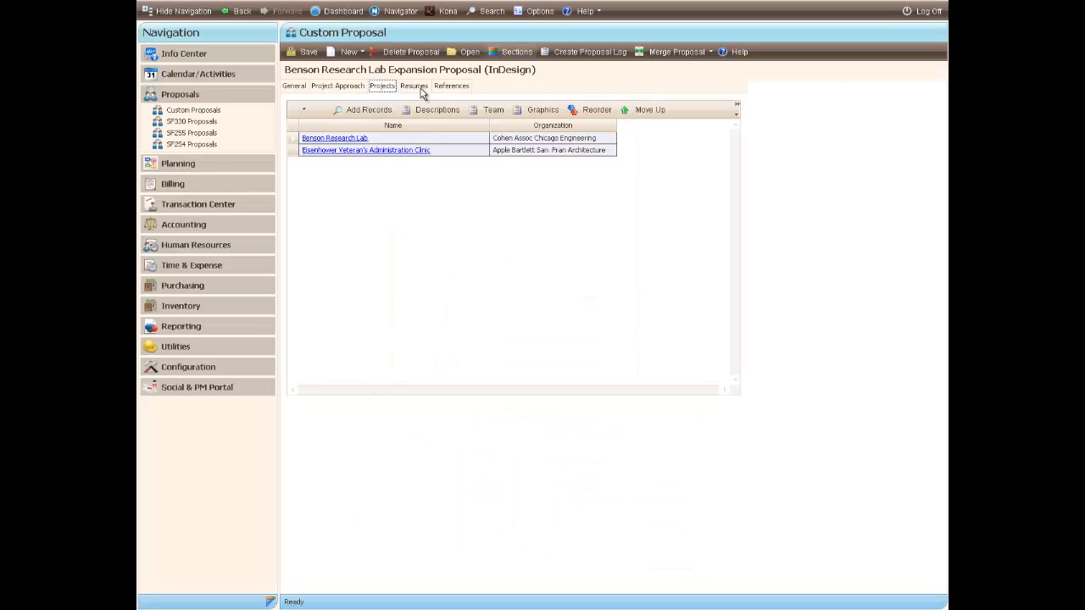
- Switch to the Resumes section and run Merge Proposal > Merge Current Section
click(415, 87)
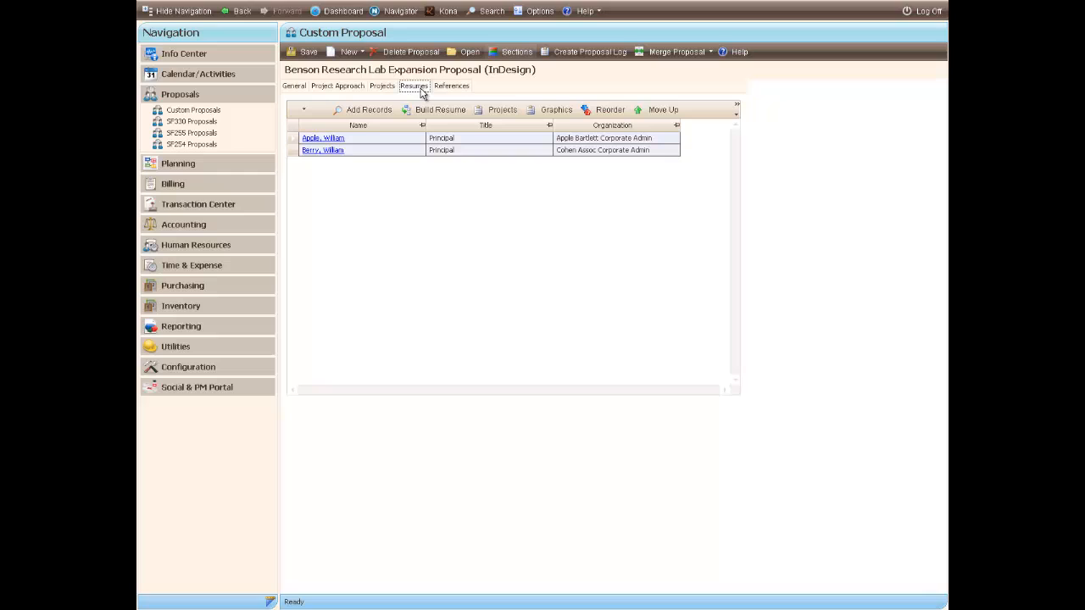
click(662, 55)
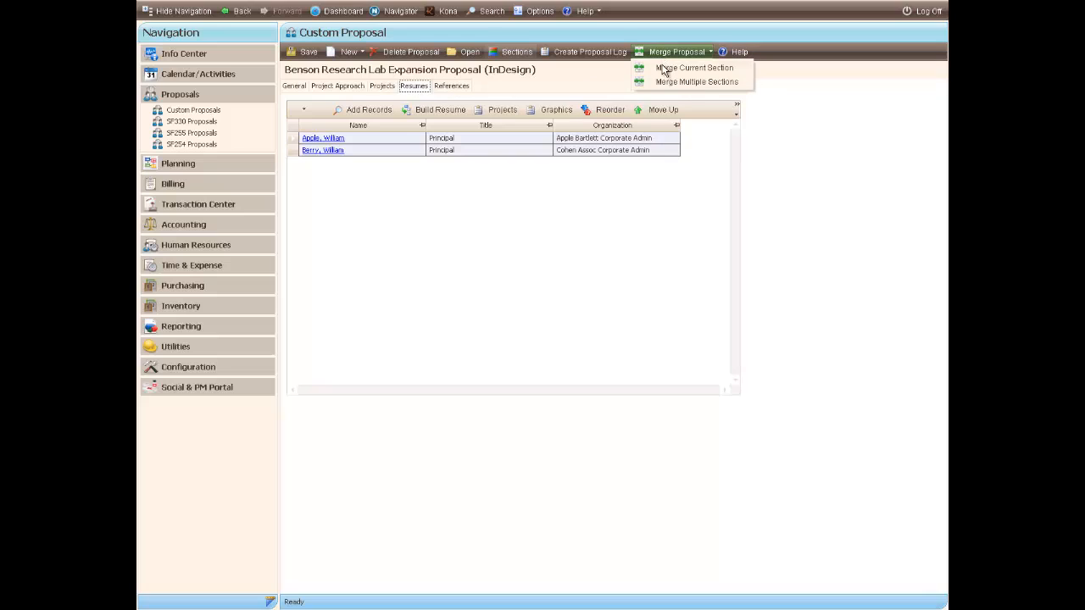
click(665, 71)
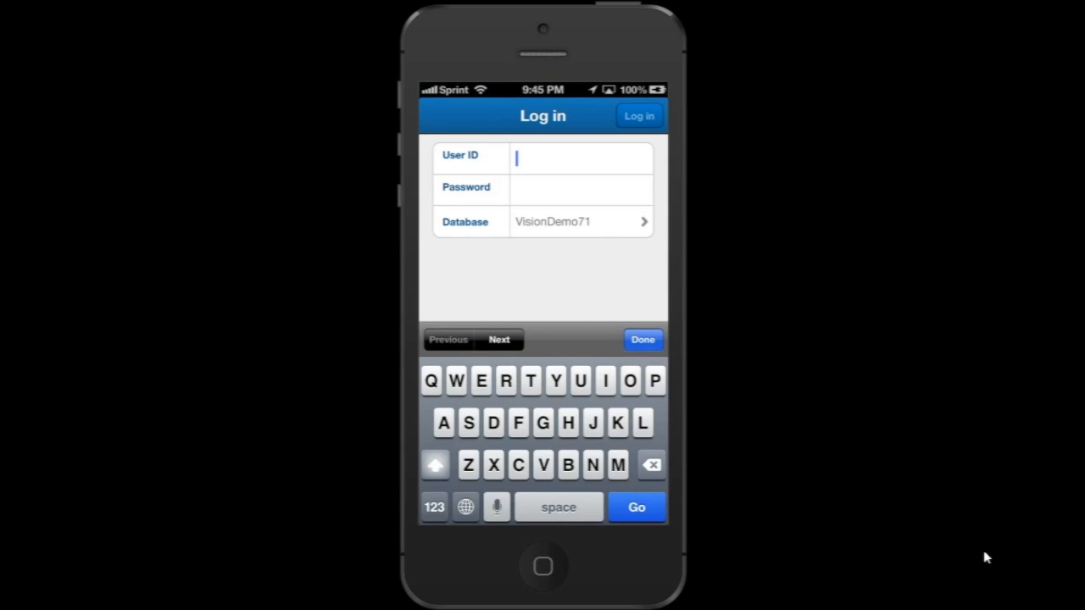
- Enter the user ID and account password on the VisionDemo71 log-in screen
text(Joannes)
key(Tab)
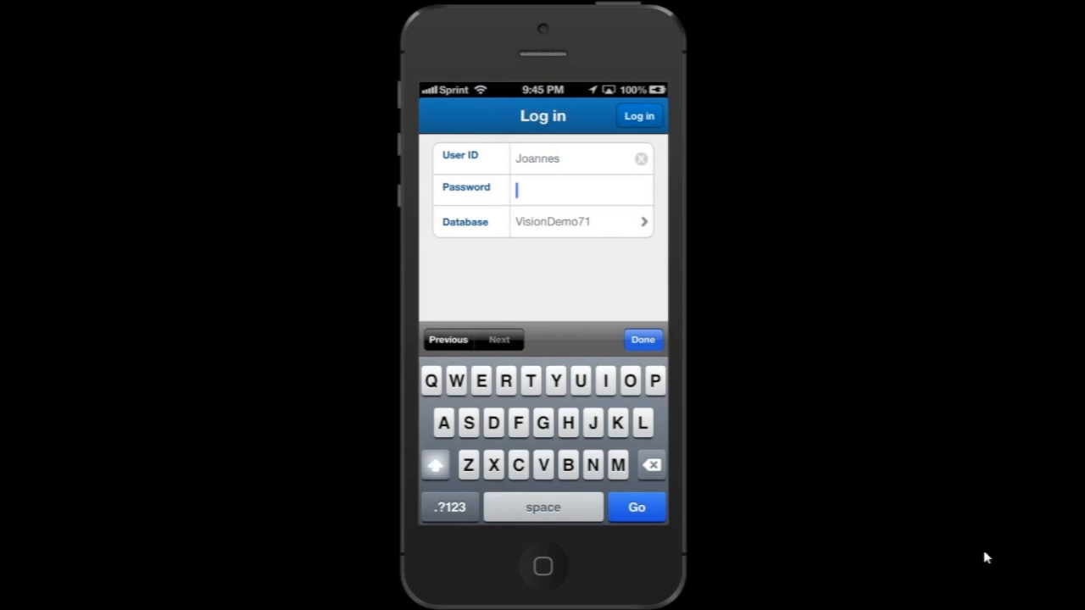
text(Password1)
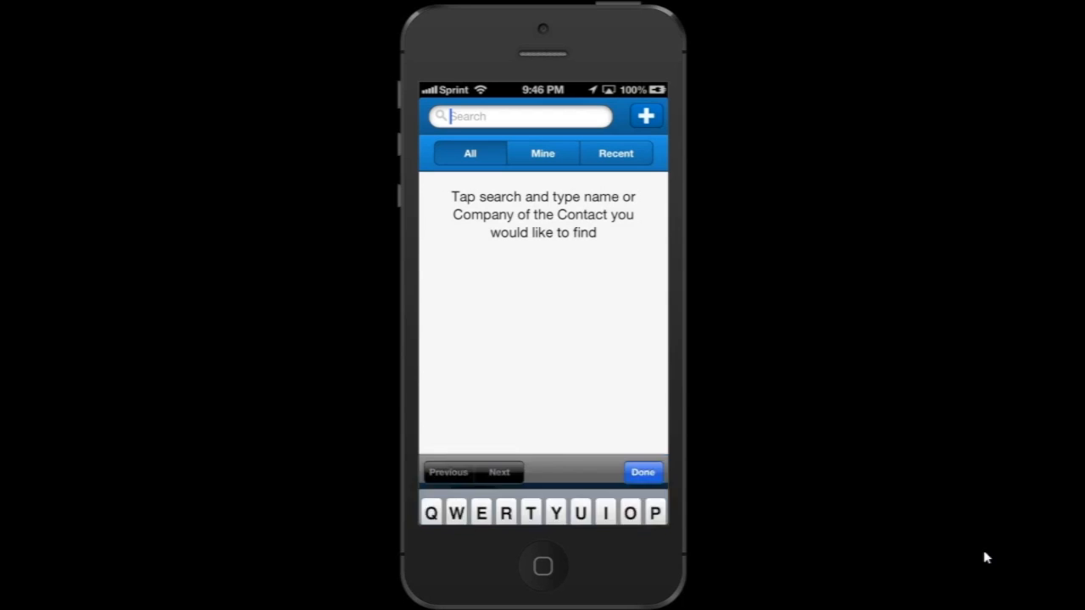
- Search the contacts by the contact's first name
text(John)
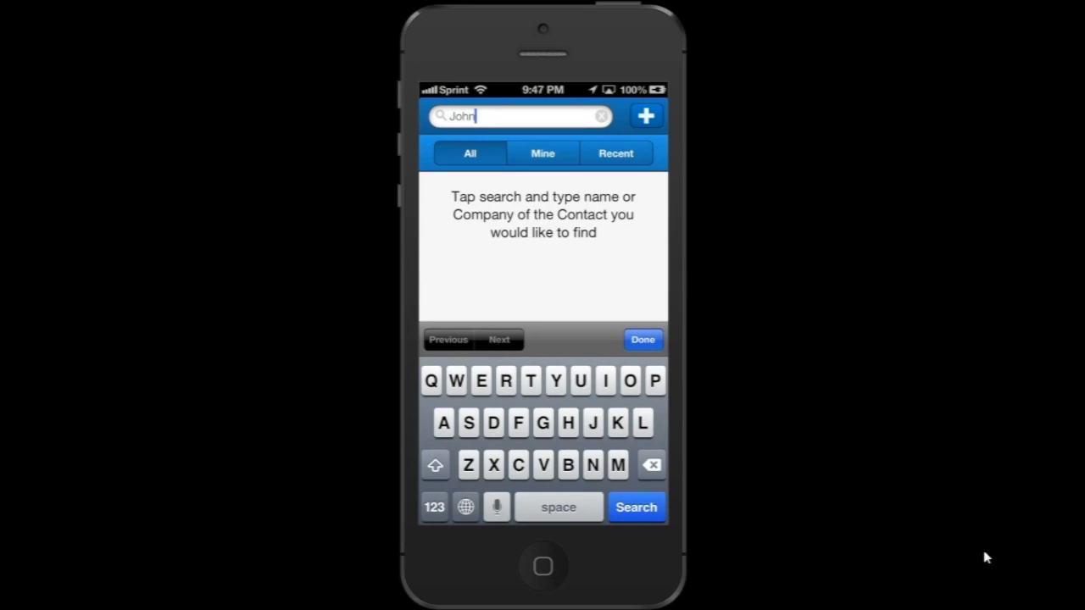
key(Return)
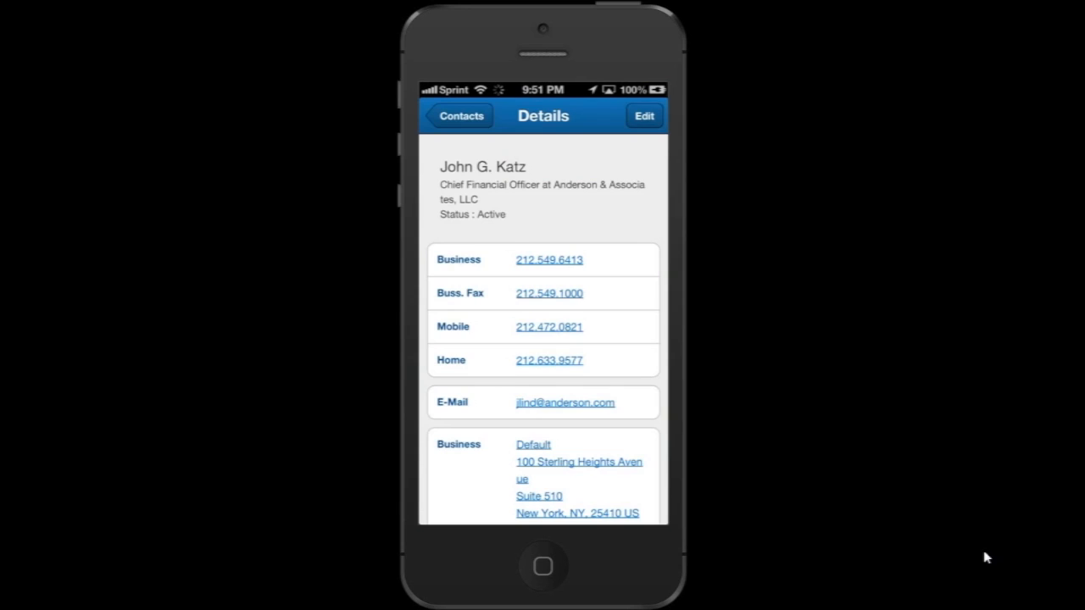
- Enter the contact's nickname in the Preferred field and save the edited contact
scroll(543, 329, down, 2)
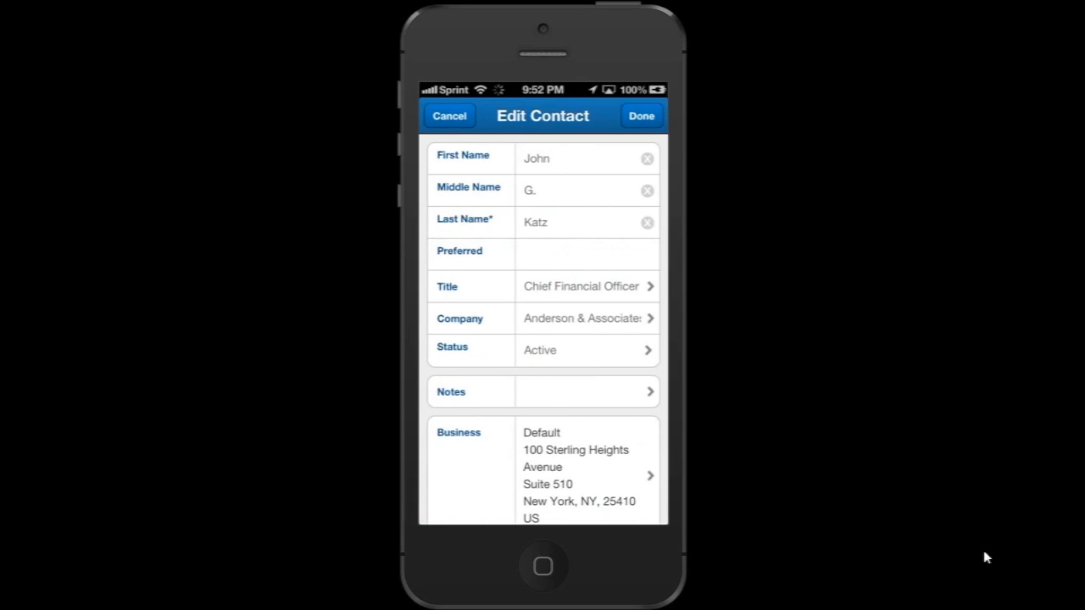
click(585, 251)
text(Johnny)
key(Return)
click(642, 116)
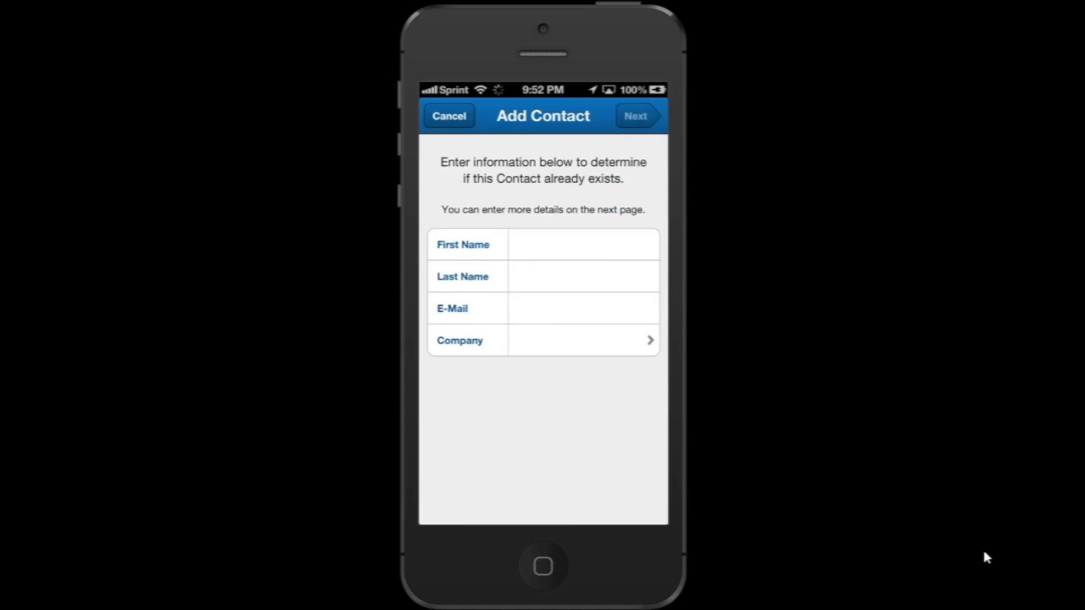
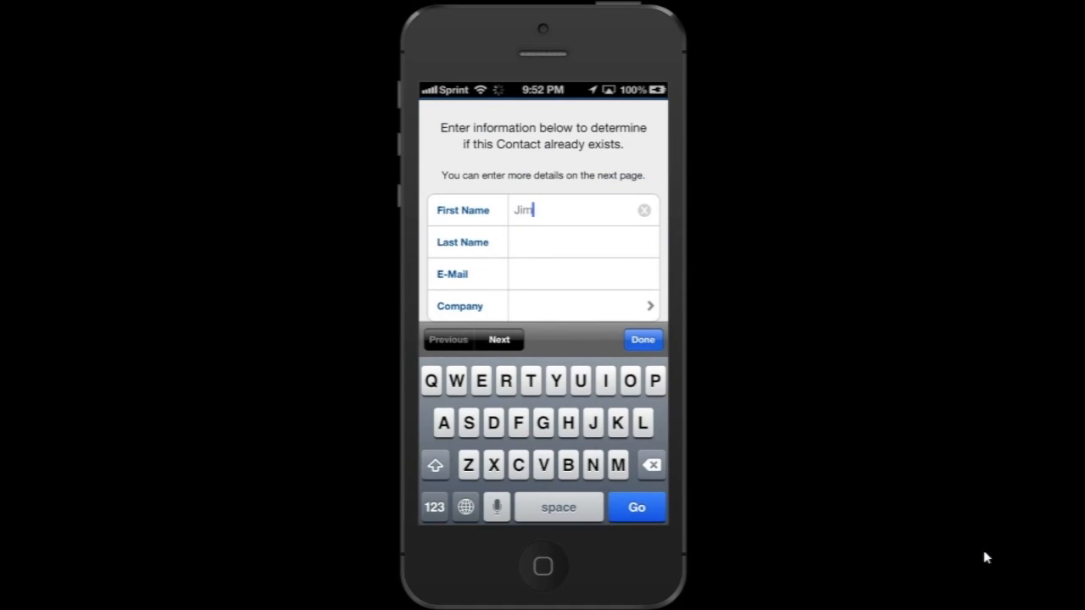
- Fill in the new contact's first name, last name and e-mail address, then submit them
key(Tab)
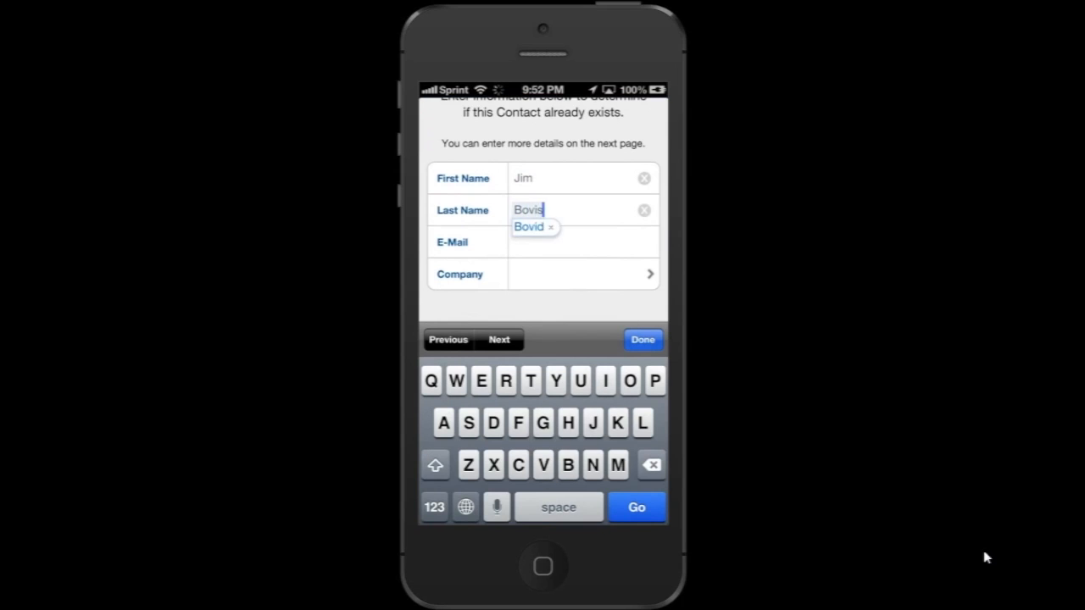
key(Tab)
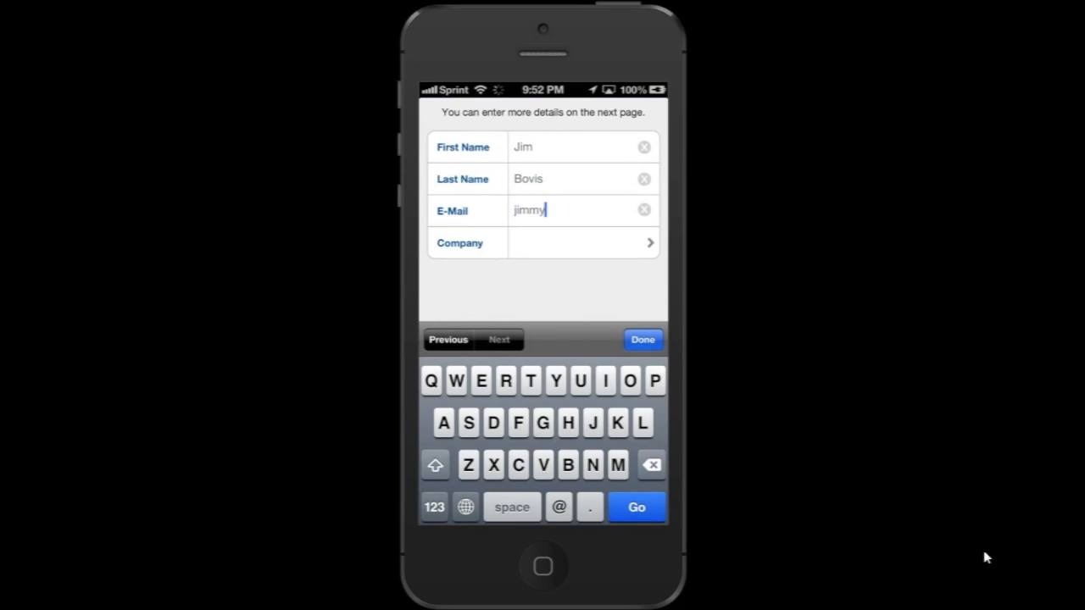
key(Return)
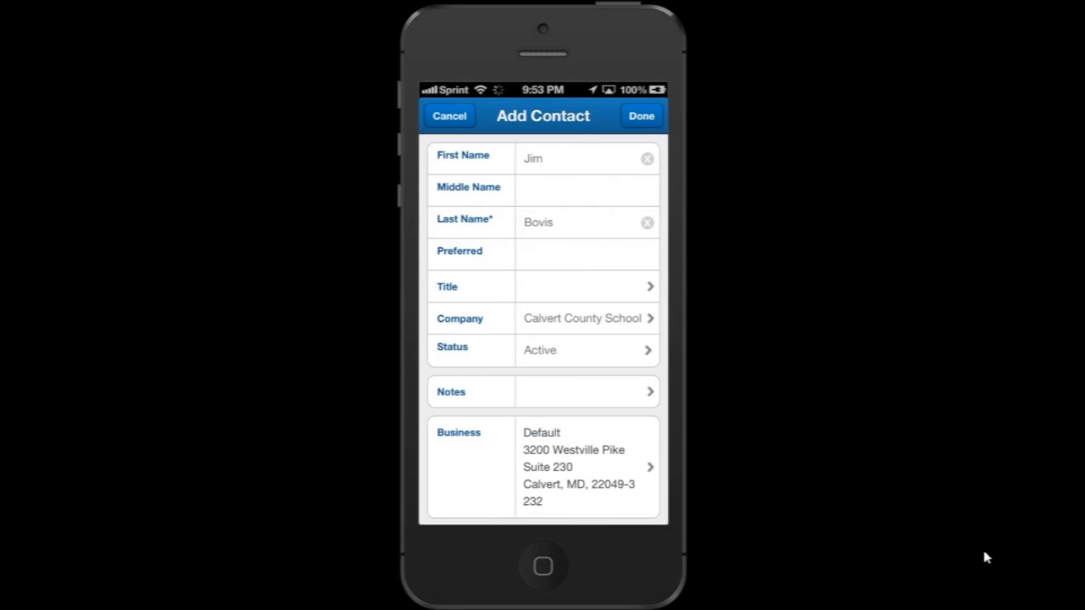